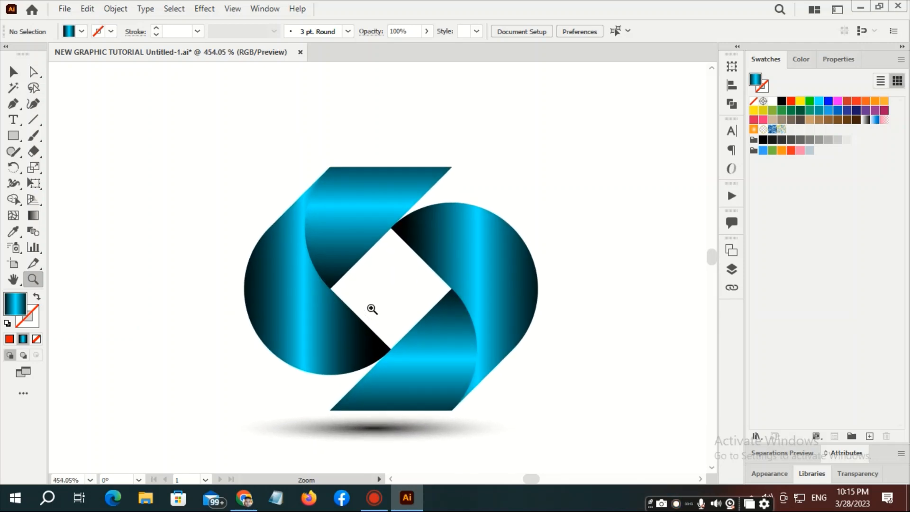
- Create a rectangle 100 px wide and 200 px high on the empty canvas area
{"action": "key", "text": "ctrl+0"}
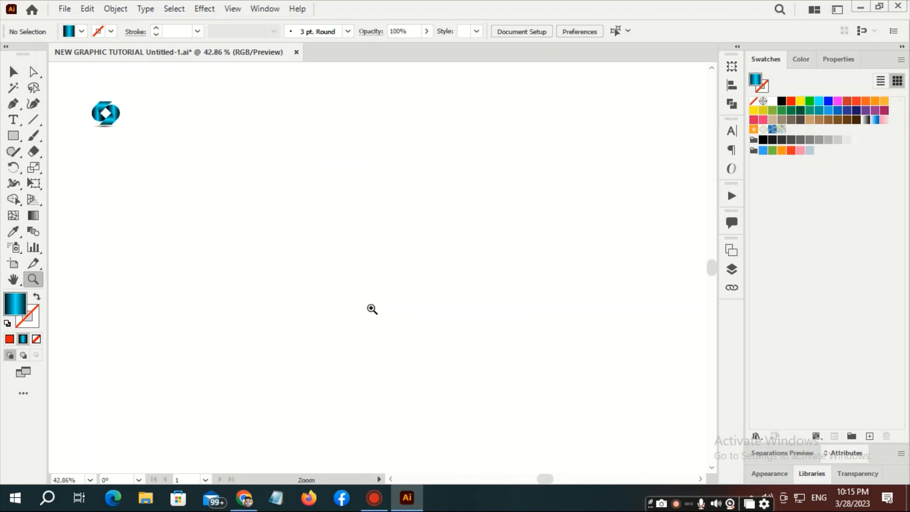
{"action": "left_click", "coordinate": [13, 135]}
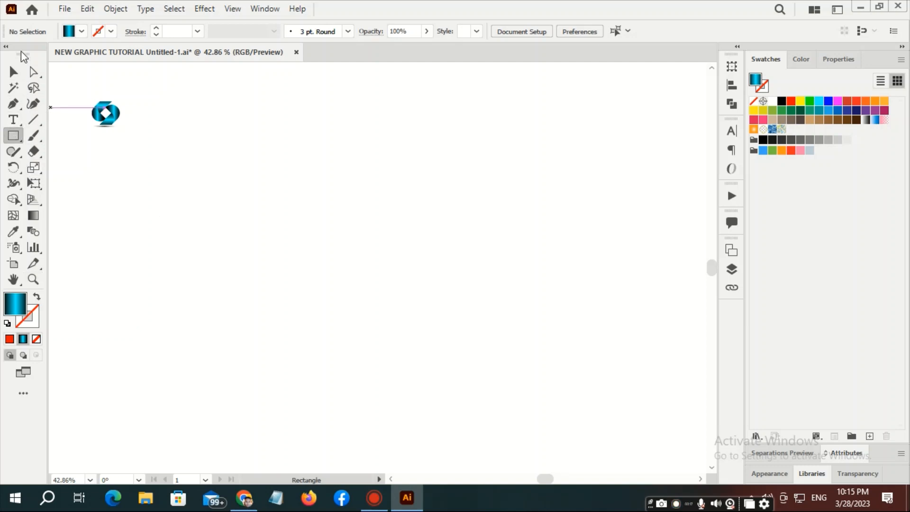
{"action": "left_click_drag", "start_coordinate": [24, 56], "coordinate": [11, 72]}
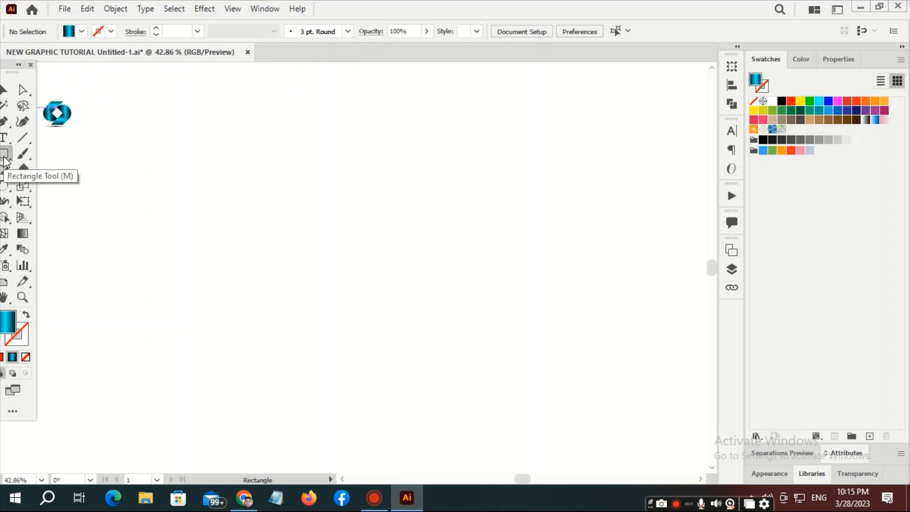
{"action": "left_click", "coordinate": [339, 245]}
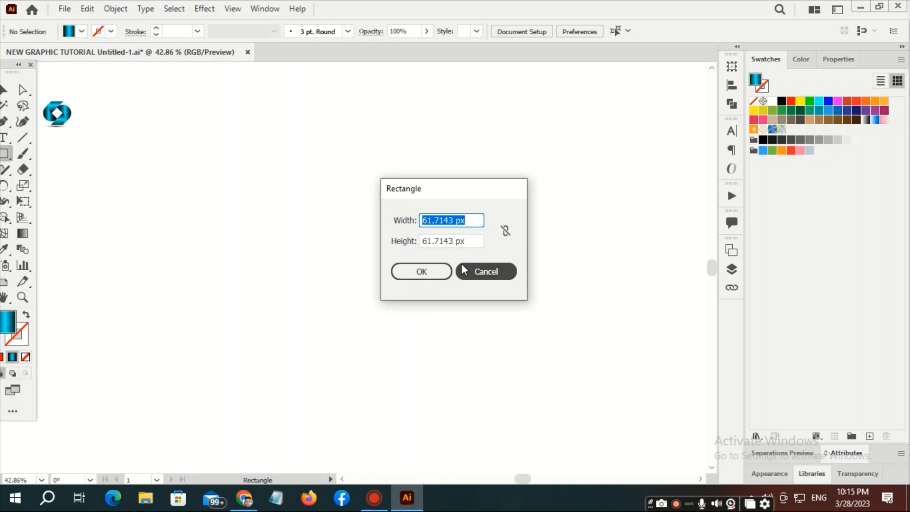
{"action": "key", "text": "BackSpace"}
{"action": "type", "text": "100"}
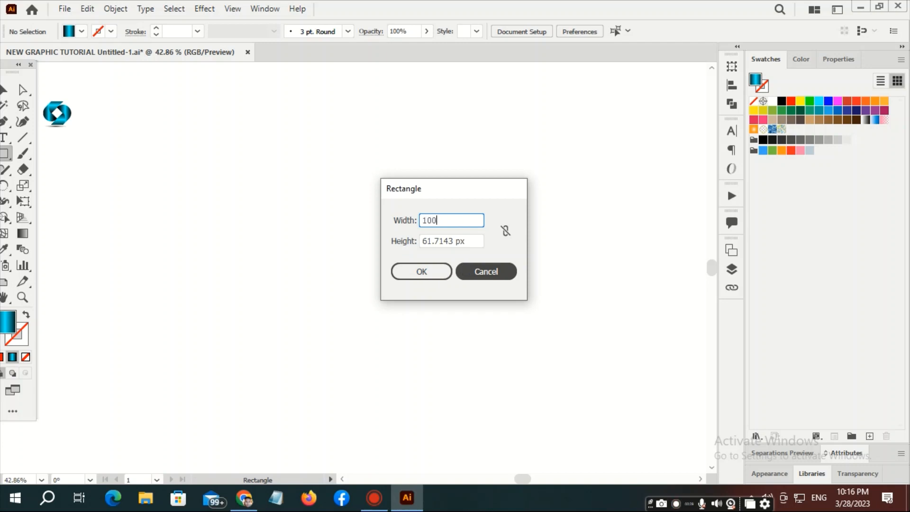
{"action": "key", "text": "Tab"}
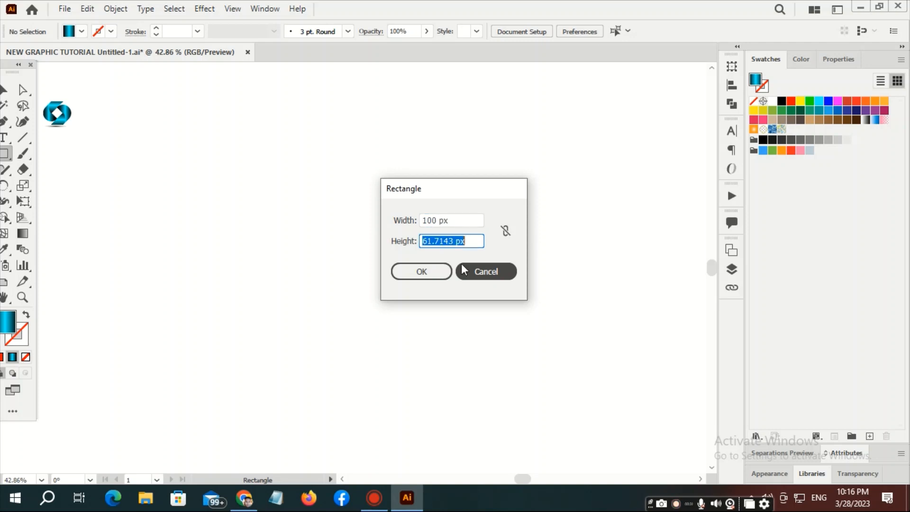
{"action": "type", "text": "200"}
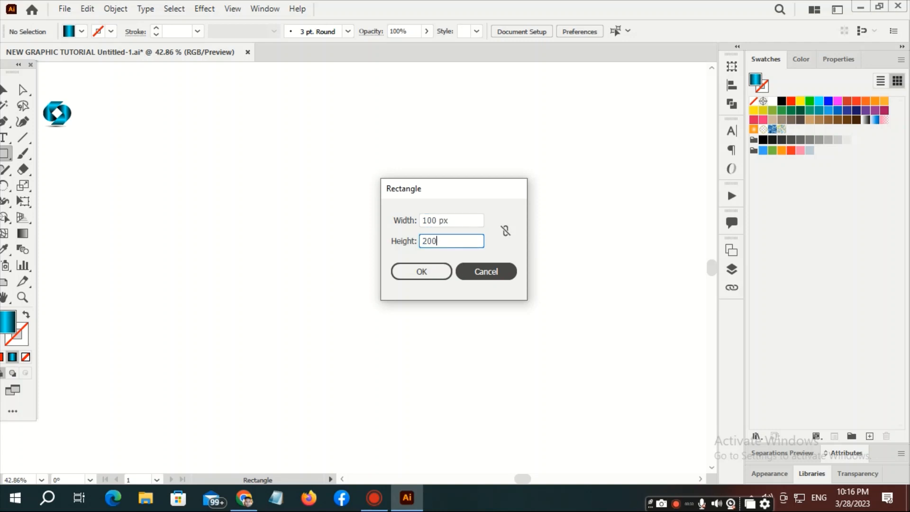
{"action": "key", "text": "Return"}
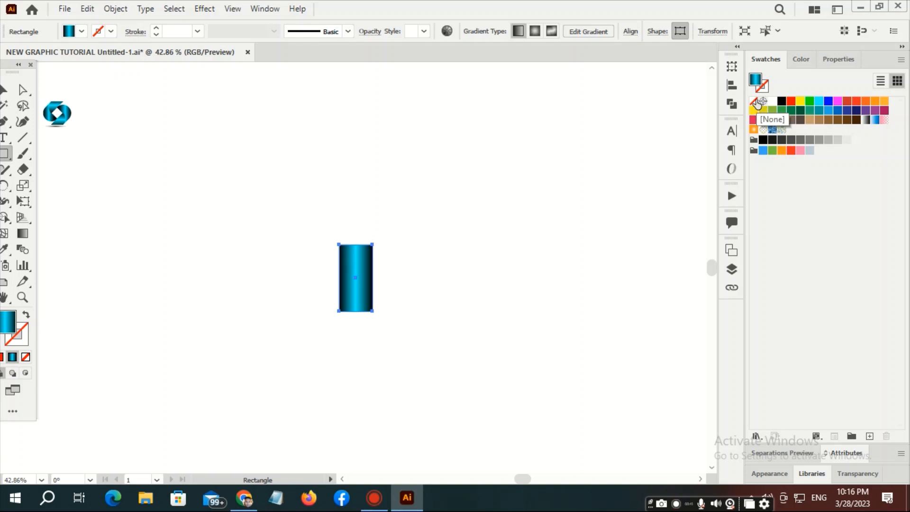
- Remove the rectangle's fill and give it a black 3 pt stroke
{"action": "left_click", "coordinate": [755, 103]}
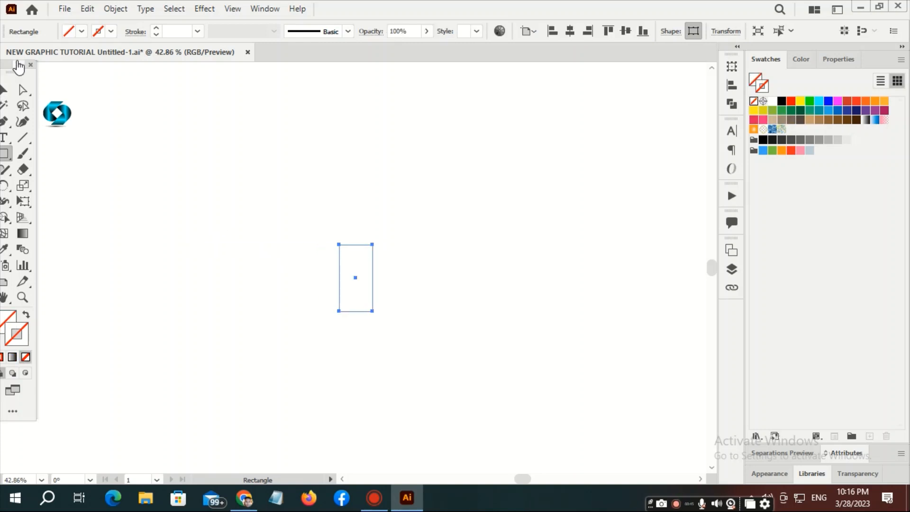
{"action": "left_click", "coordinate": [98, 31]}
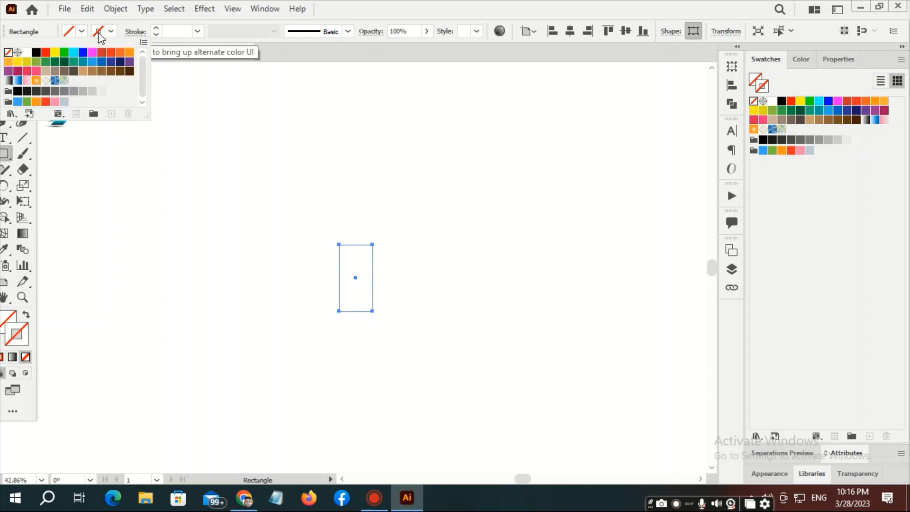
{"action": "left_click", "coordinate": [36, 52]}
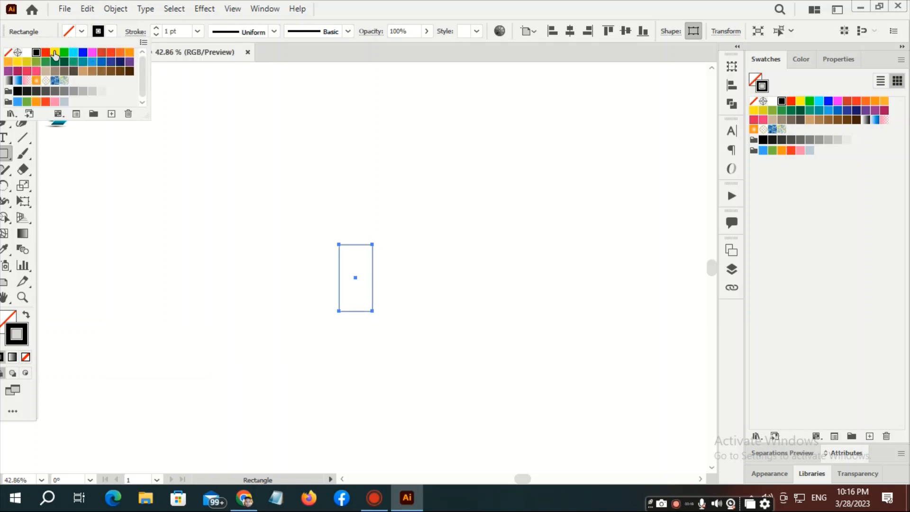
{"action": "left_click", "coordinate": [198, 31]}
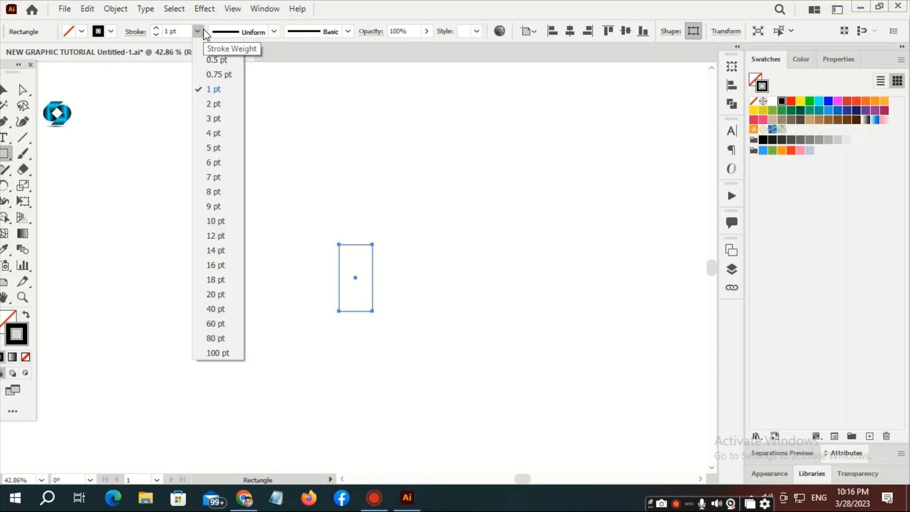
{"action": "left_click", "coordinate": [214, 118]}
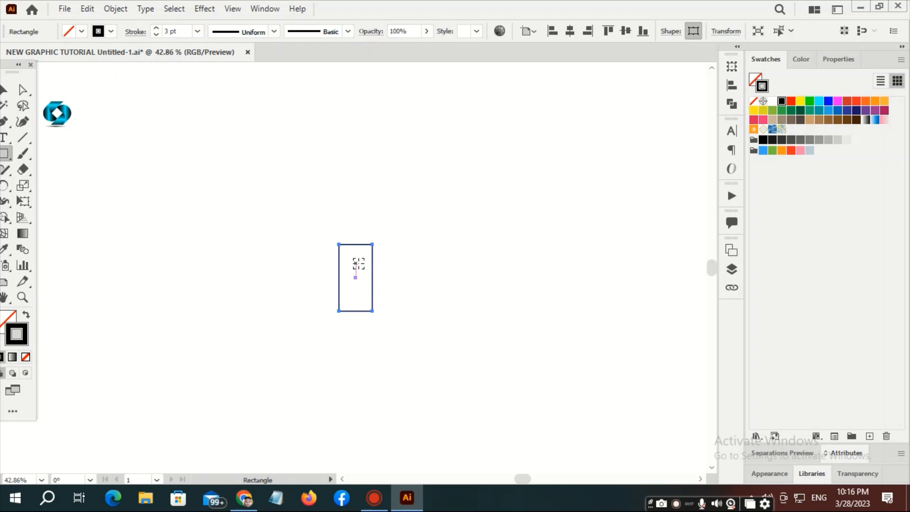
- Keep the keyboard increment at 100 px and duplicate the rectangle twice to its right, each copy offset by one increment
{"action": "scroll", "coordinate": [358, 262], "scroll_direction": "up", "scroll_amount": 2}
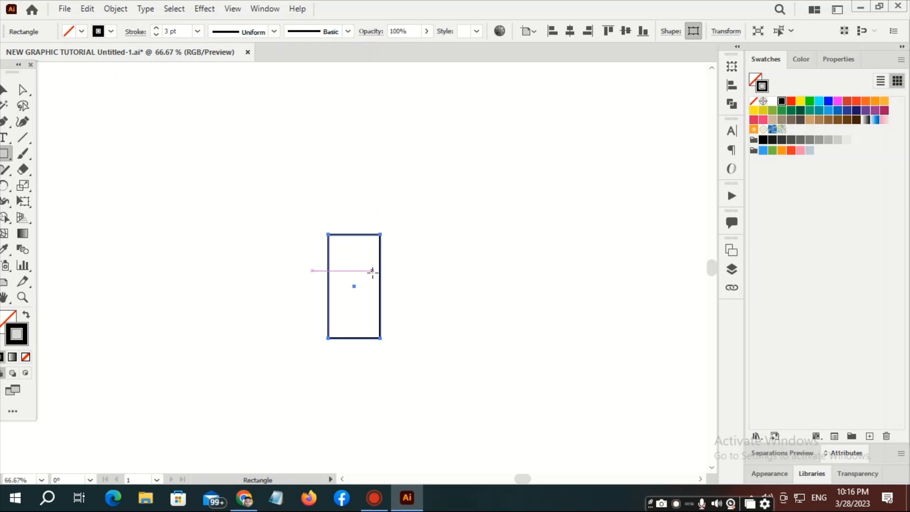
{"action": "key", "text": "ctrl+k"}
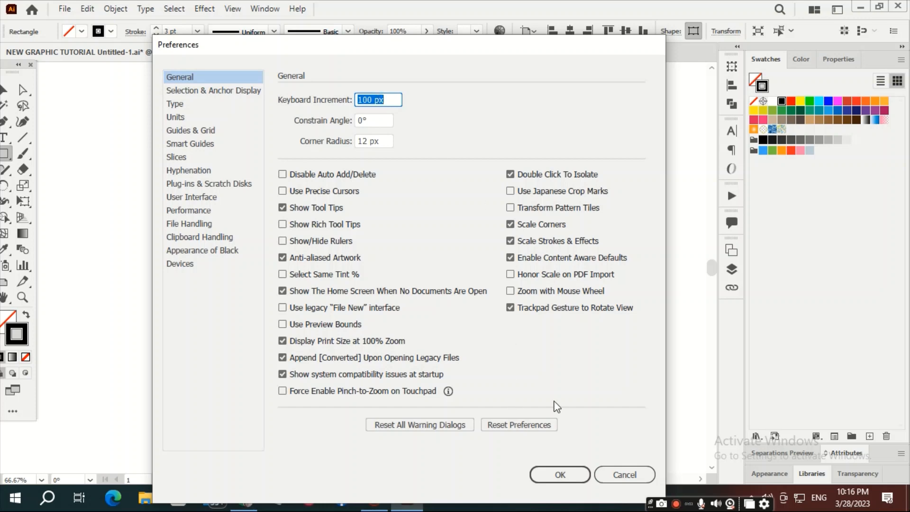
{"action": "left_click", "coordinate": [563, 474]}
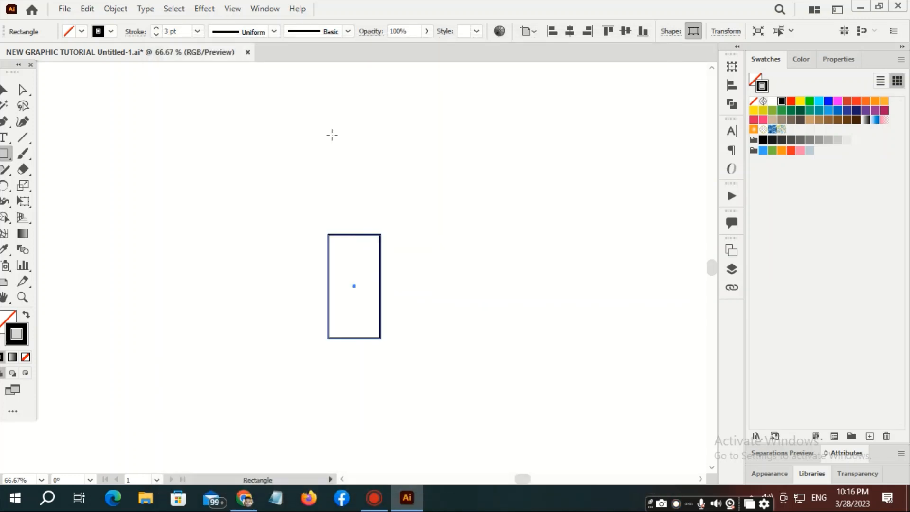
{"action": "key", "text": "alt+Right"}
{"action": "key", "text": "alt+Right"}
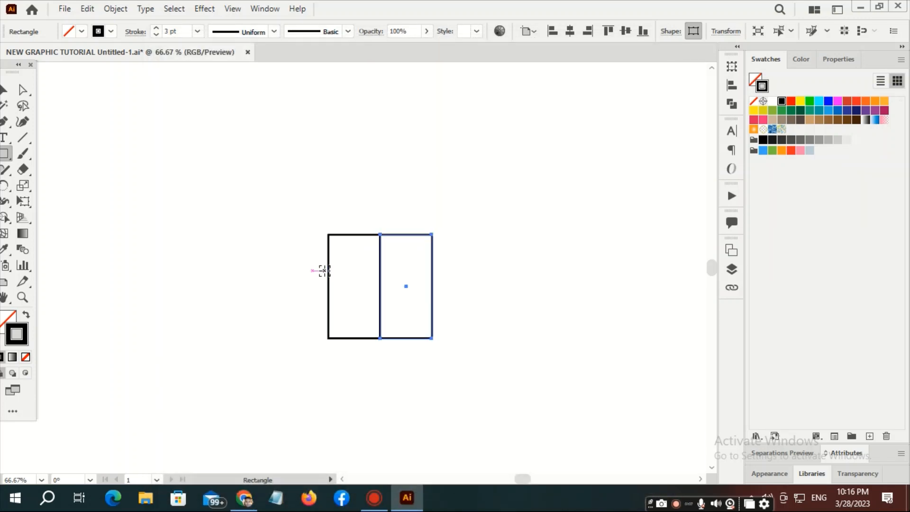
- Rotate the third rectangle 90° and move it so its upper-left corner snaps to the middle rectangle's upper-left corner
{"action": "key", "text": "v"}
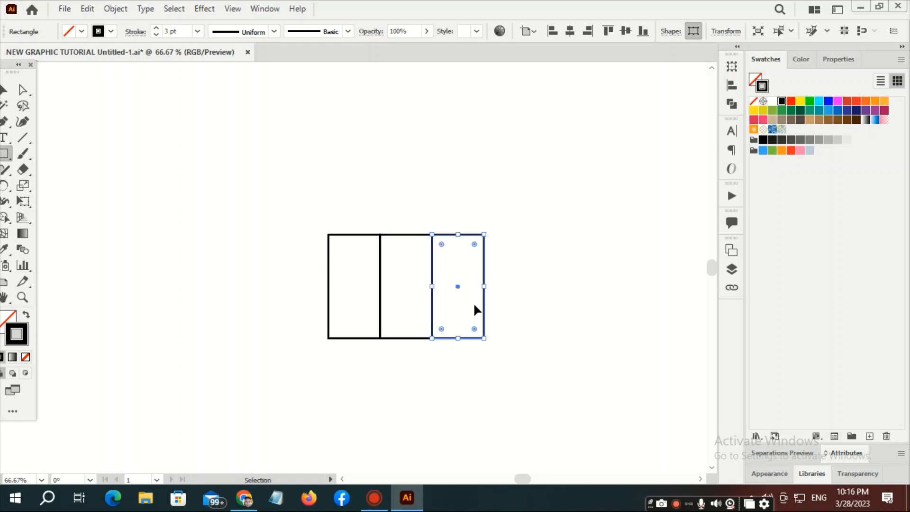
{"action": "key", "text": "m"}
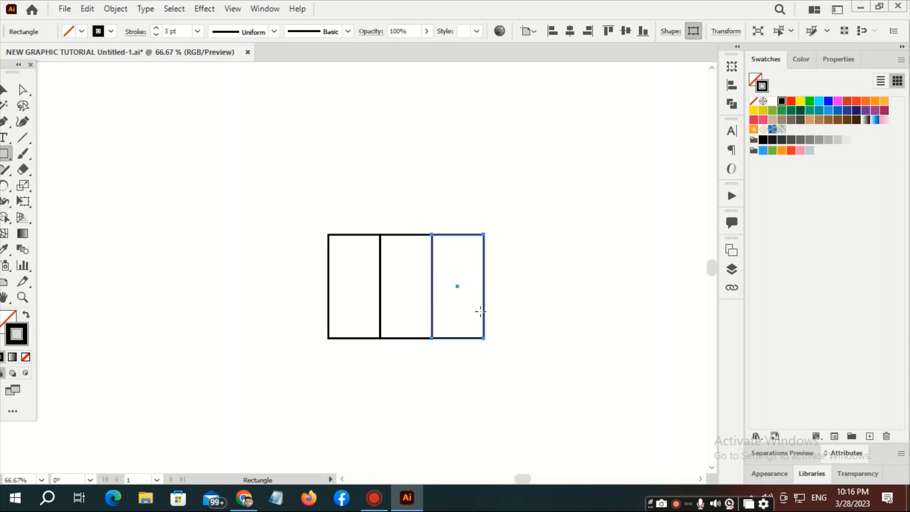
{"action": "key", "text": "v"}
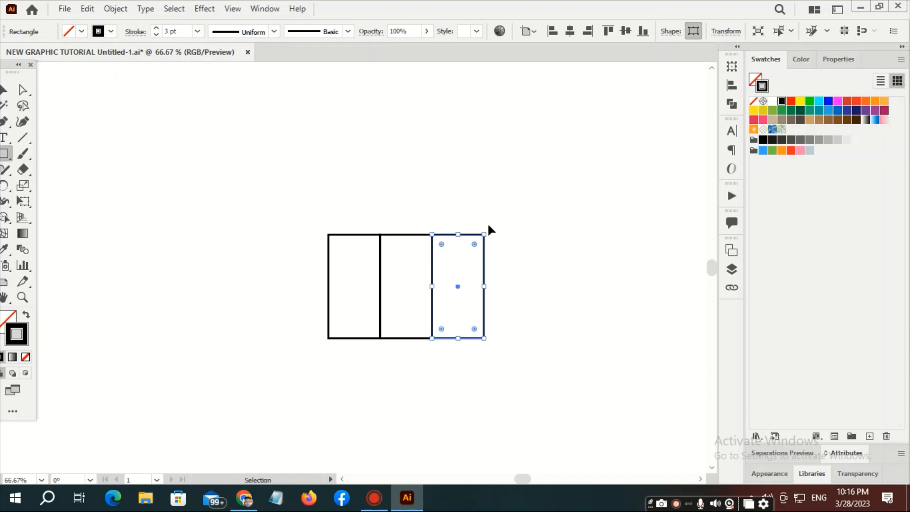
{"action": "left_click_drag", "start_coordinate": [489, 234], "coordinate": [527, 305]}
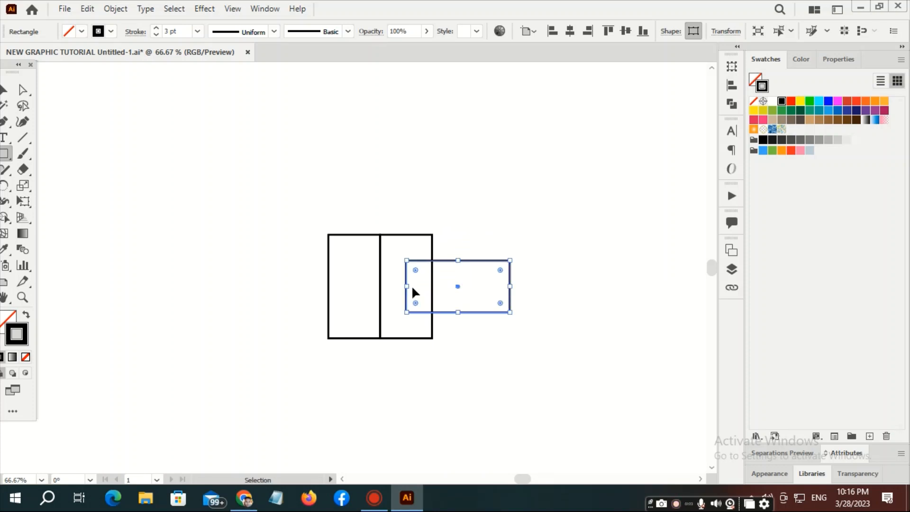
{"action": "key", "text": "m"}
{"action": "scroll", "coordinate": [381, 286], "scroll_direction": "up", "scroll_amount": 3, "text": "alt"}
{"action": "key", "text": "v"}
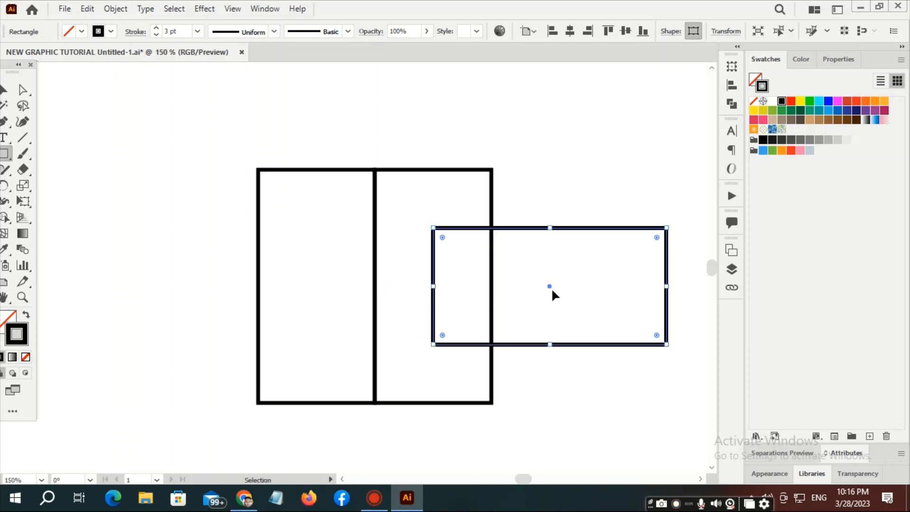
{"action": "left_click_drag", "start_coordinate": [552, 288], "coordinate": [496, 231]}
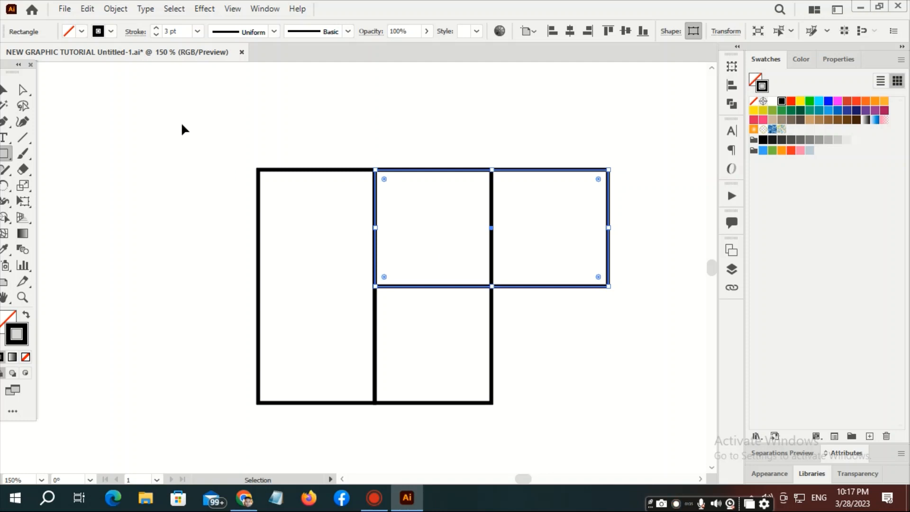
{"action": "mouse_move", "coordinate": [182, 124]}
{"action": "left_mouse_down"}
{"action": "mouse_move", "coordinate": [492, 382]}
{"action": "mouse_move", "coordinate": [656, 452]}
{"action": "left_mouse_up"}
{"action": "key", "text": "m"}
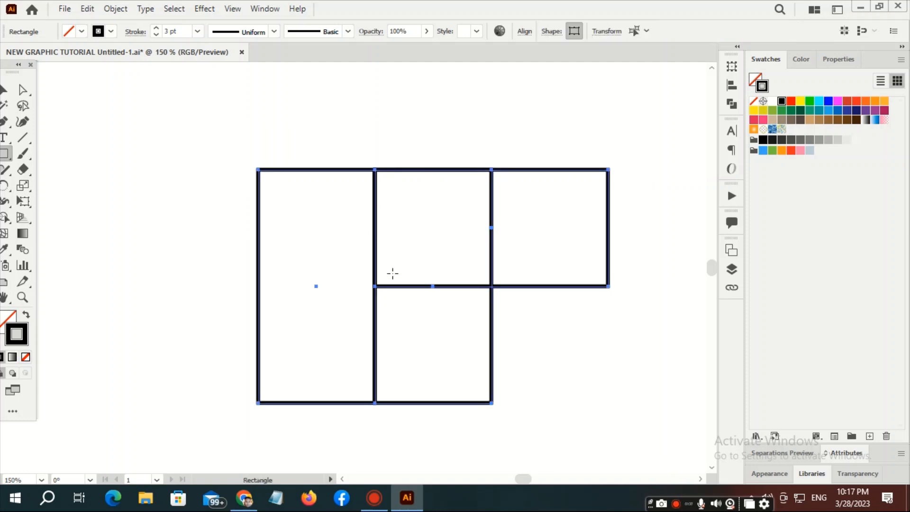
{"action": "key", "text": "v"}
{"action": "left_click", "coordinate": [143, 218]}
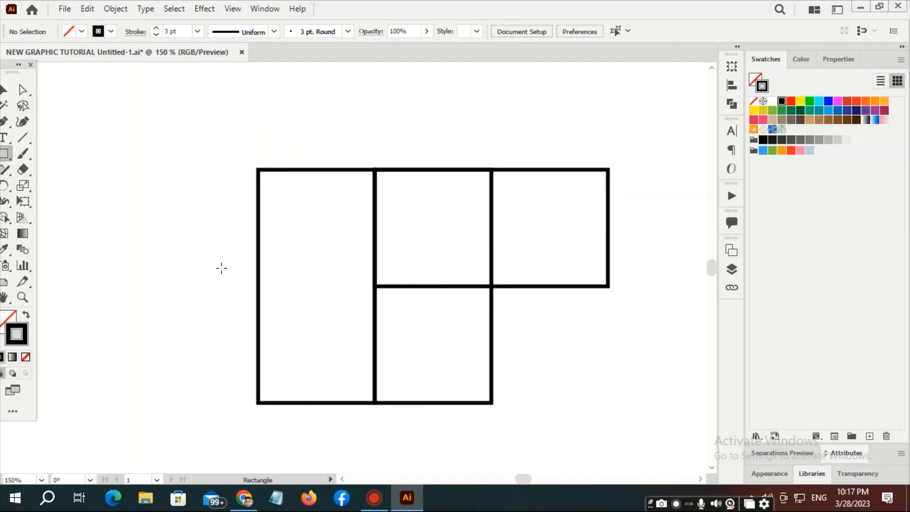
- Round both outer corners of the leftmost vertical rectangle to the maximum radius, making it a half circle
{"action": "left_click_drag", "start_coordinate": [211, 256], "coordinate": [283, 303]}
{"action": "key", "text": "m"}
{"action": "key", "text": "v"}
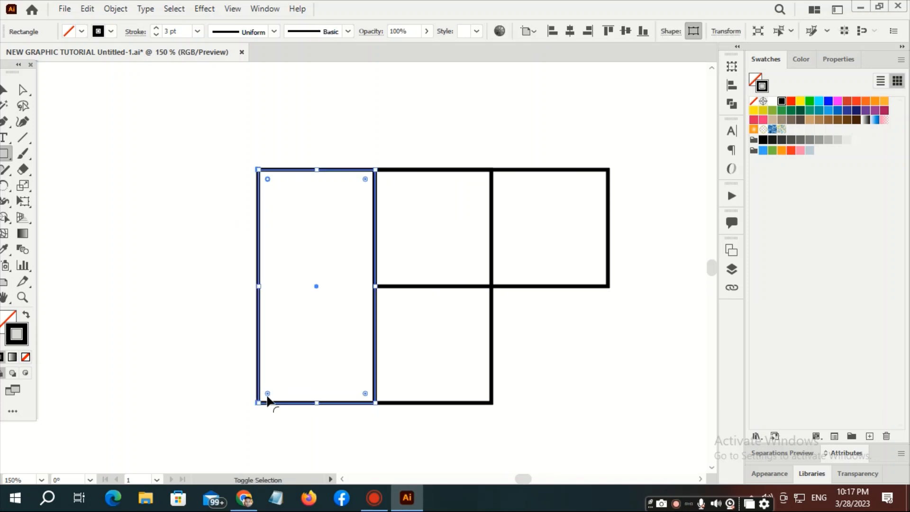
{"action": "key", "text": "m"}
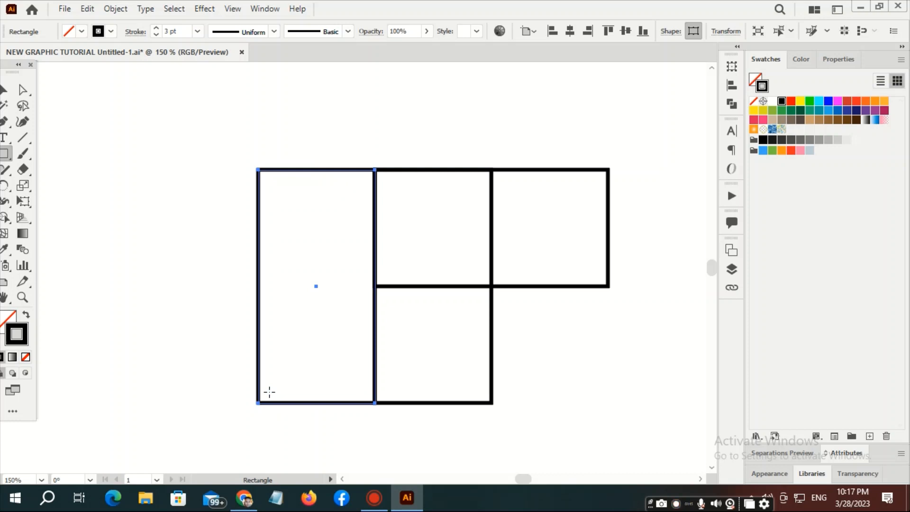
{"action": "left_click", "coordinate": [269, 392]}
{"action": "left_click", "coordinate": [482, 272]}
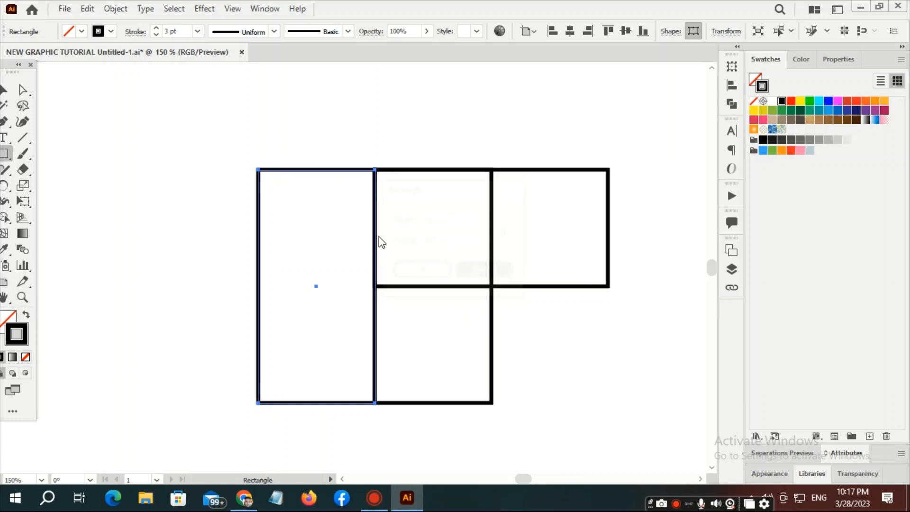
{"action": "key", "text": "v"}
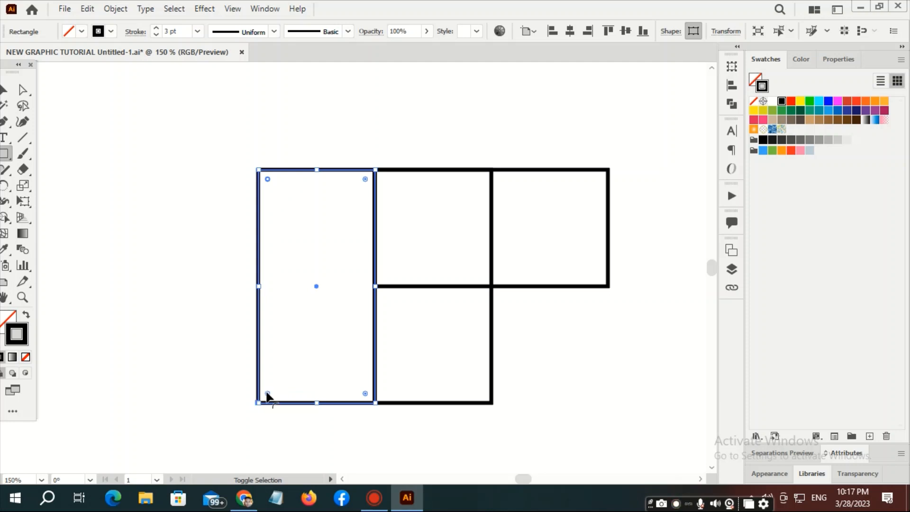
{"action": "left_click_drag", "start_coordinate": [268, 393], "coordinate": [405, 296]}
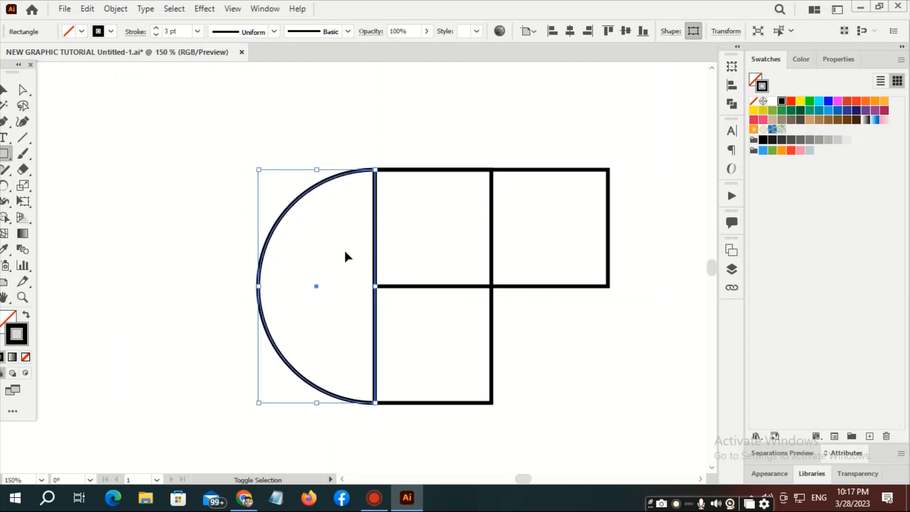
- Round only the upper-left corner of the horizontal rectangle to the maximum radius as a quarter-circle arc
{"action": "left_click", "coordinate": [609, 247]}
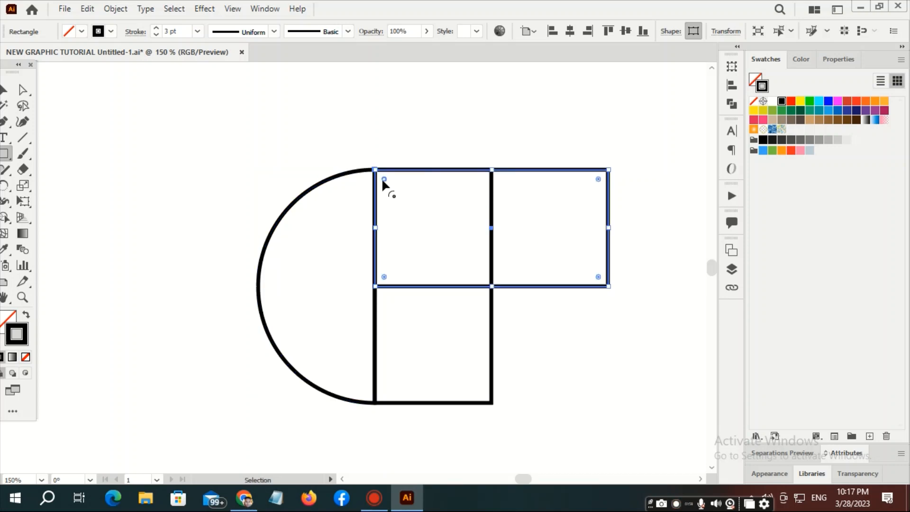
{"action": "left_click_drag", "start_coordinate": [382, 178], "coordinate": [457, 352]}
{"action": "left_click", "coordinate": [627, 114]}
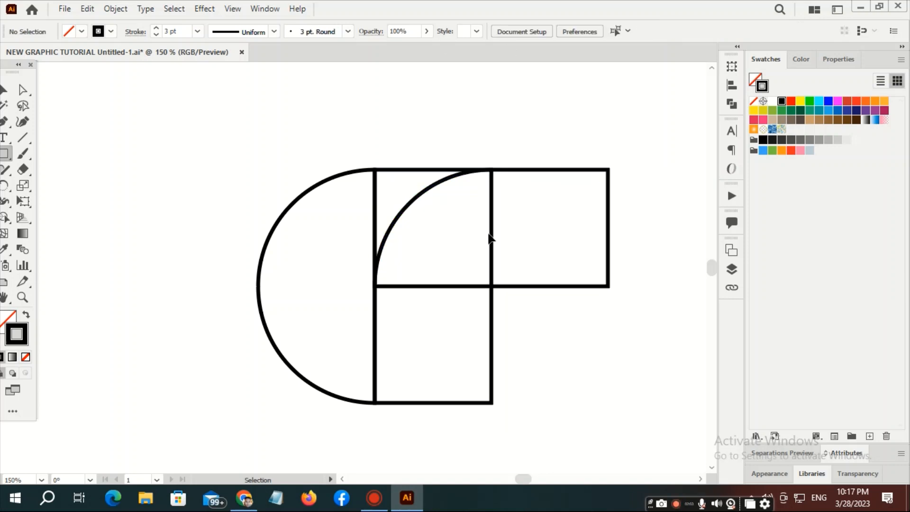
- Select all three shapes and use Shape Builder to merge the half circle with the corner piece outside the quarter-circle arc
{"action": "left_click_drag", "start_coordinate": [234, 151], "coordinate": [634, 305]}
{"action": "key", "text": "space"}
{"action": "left_click_drag", "start_coordinate": [514, 162], "coordinate": [528, 433]}
{"action": "left_click_drag", "start_coordinate": [516, 130], "coordinate": [461, 446]}
{"action": "key", "text": "v"}
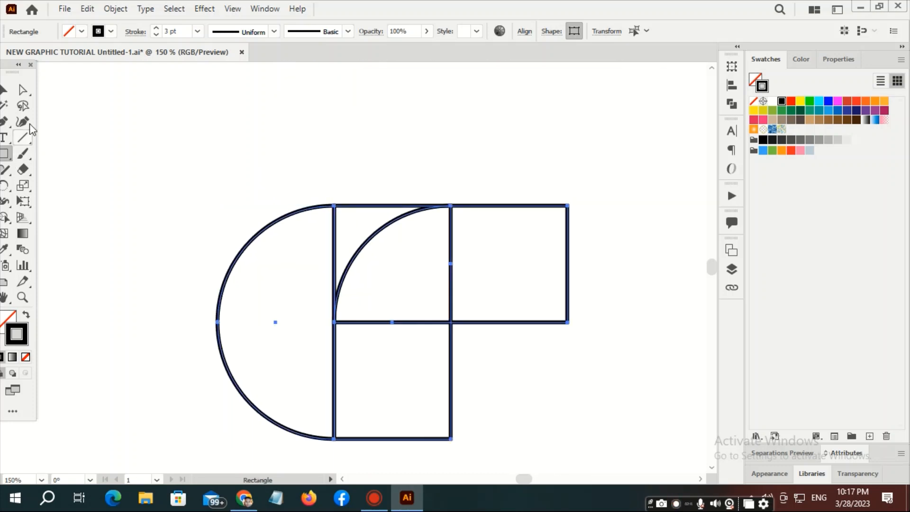
{"action": "left_click_drag", "start_coordinate": [11, 72], "coordinate": [22, 74]}
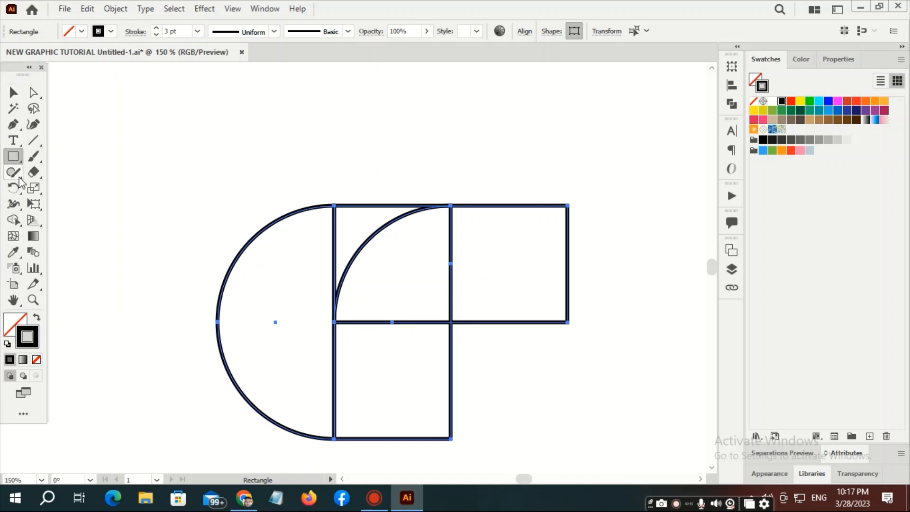
{"action": "left_click", "coordinate": [14, 220]}
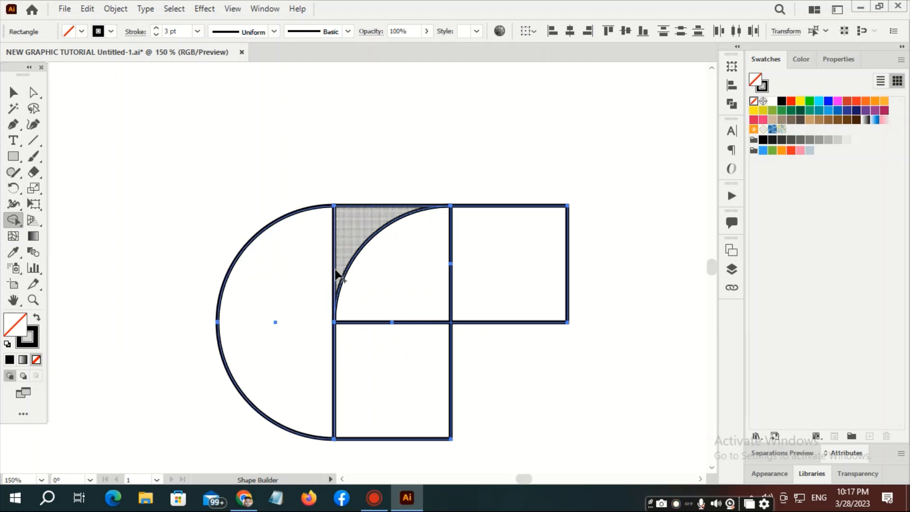
{"action": "left_click_drag", "start_coordinate": [319, 280], "coordinate": [341, 260]}
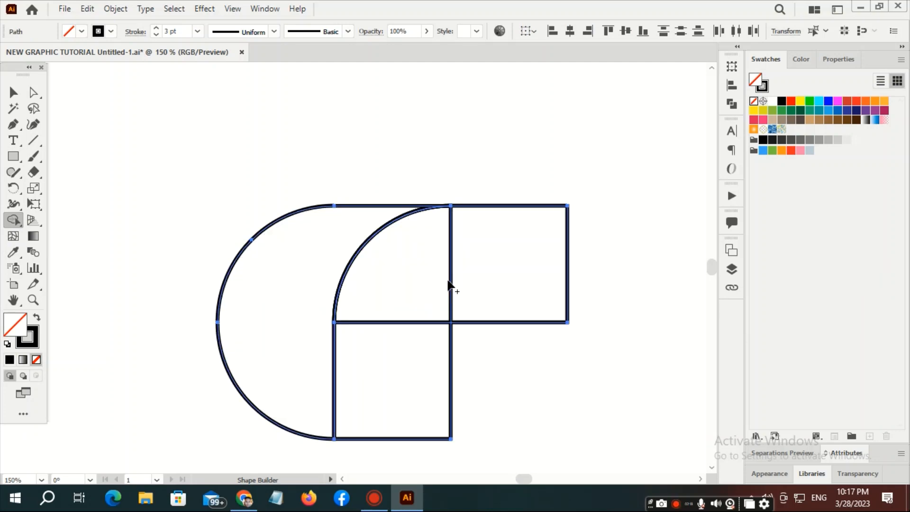
- Merge the two parts of the horizontal arc-cornered shape and remove the lower square with Shape Builder
{"action": "left_click_drag", "start_coordinate": [422, 280], "coordinate": [478, 268]}
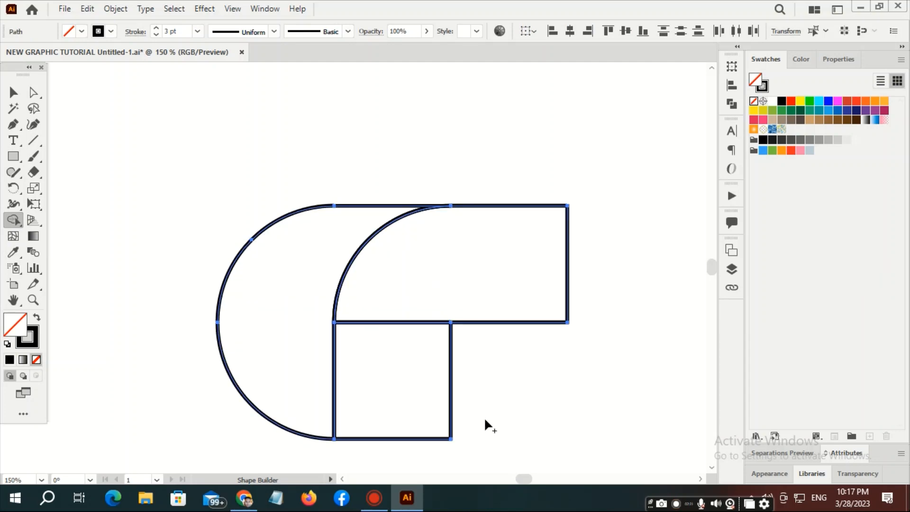
{"action": "left_click_drag", "start_coordinate": [484, 409], "coordinate": [433, 408]}
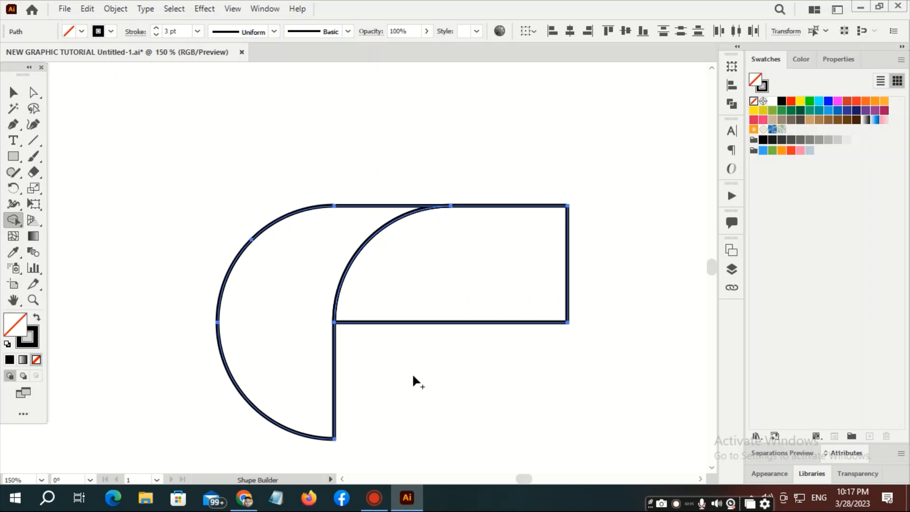
{"action": "left_click", "coordinate": [647, 364], "text": "ctrl"}
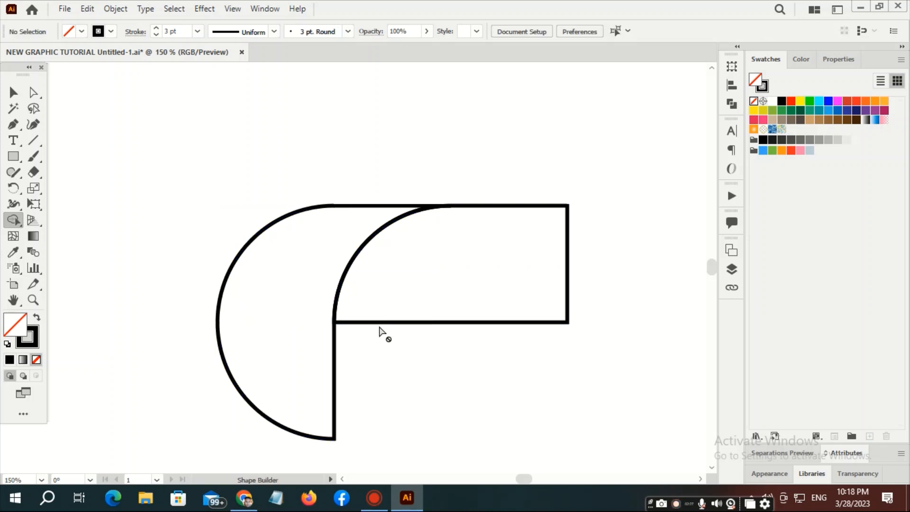
- Draw a small separate square in the empty area above and left of the logo and remove its stroke
{"action": "key", "text": "m"}
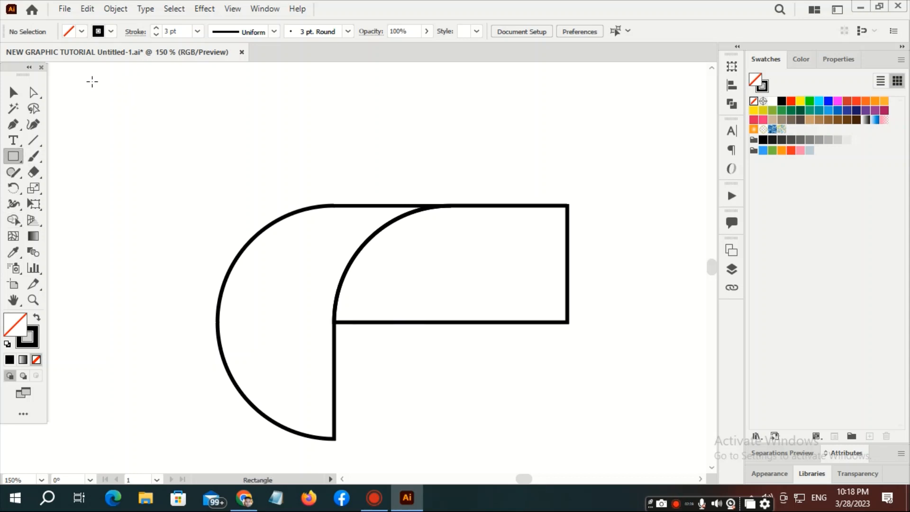
{"action": "left_click_drag", "start_coordinate": [92, 82], "coordinate": [169, 158]}
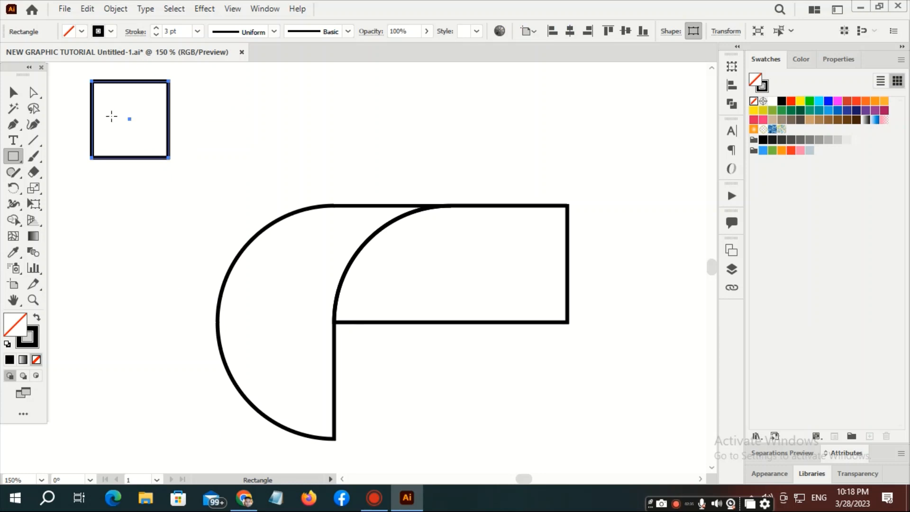
{"action": "key", "text": "x"}
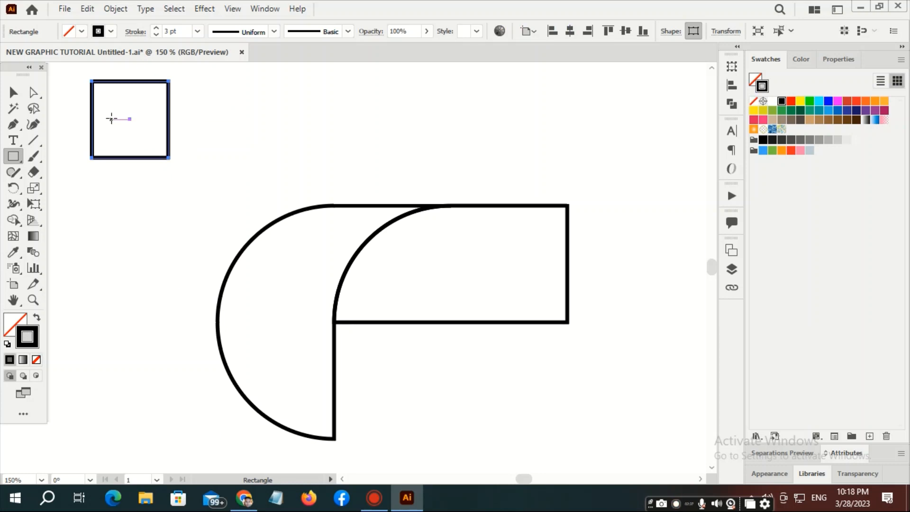
{"action": "key", "text": "slash"}
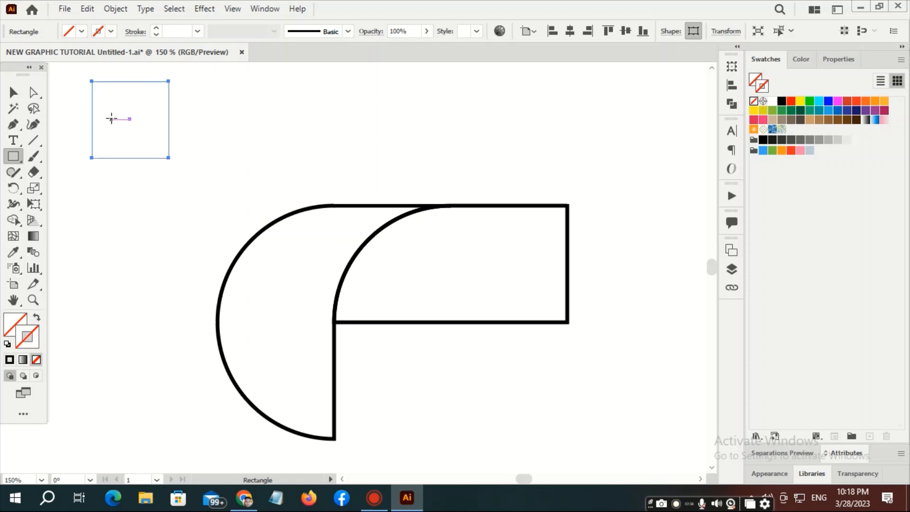
{"action": "key", "text": "x"}
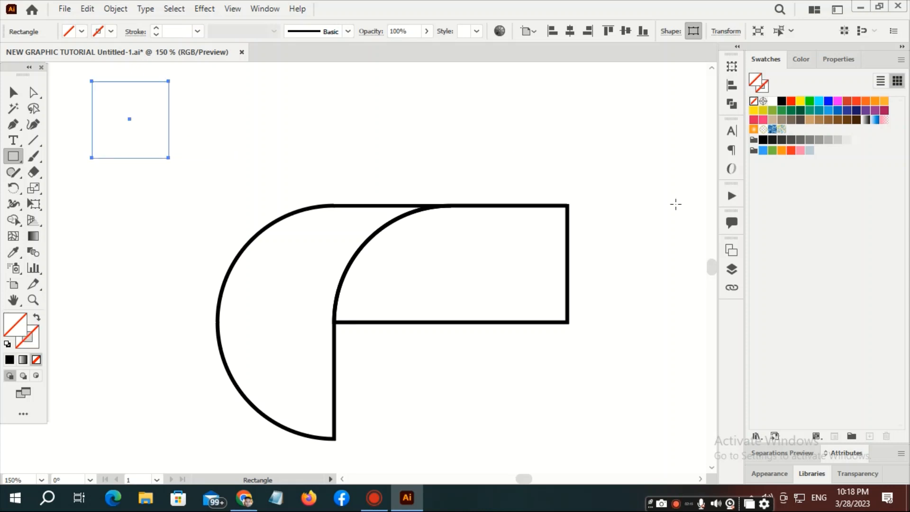
{"action": "key", "text": "v"}
- Fill the square with a linear gradient and set its starting stop to the cyan swatch at 50% location
{"action": "key", "text": "ctrl+F9"}
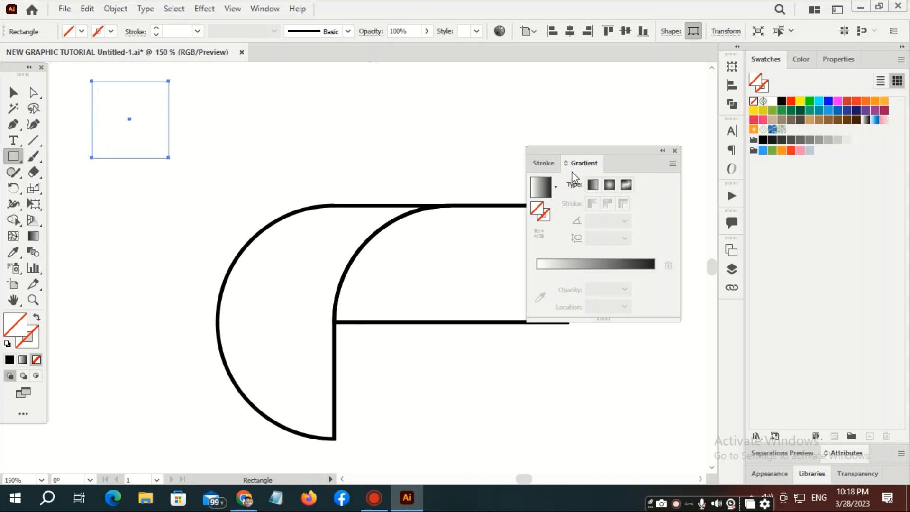
{"action": "left_click", "coordinate": [585, 270]}
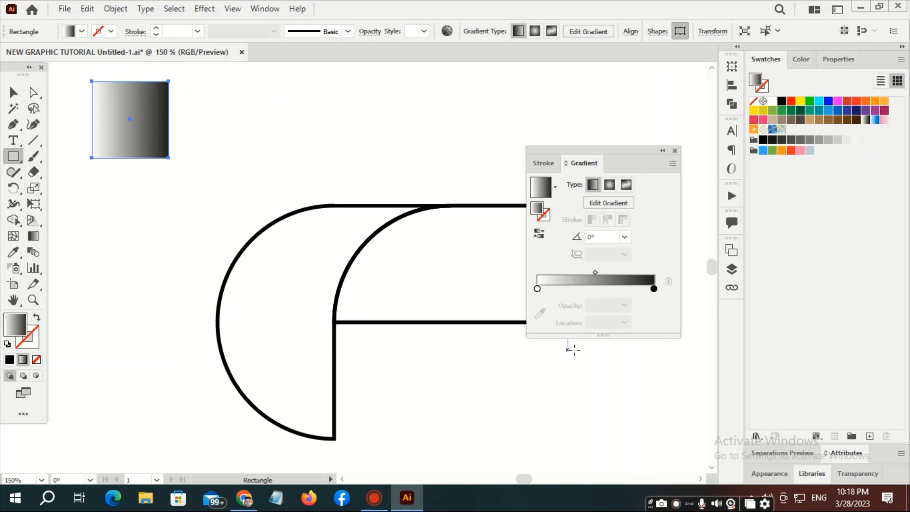
{"action": "double_click", "coordinate": [538, 289]}
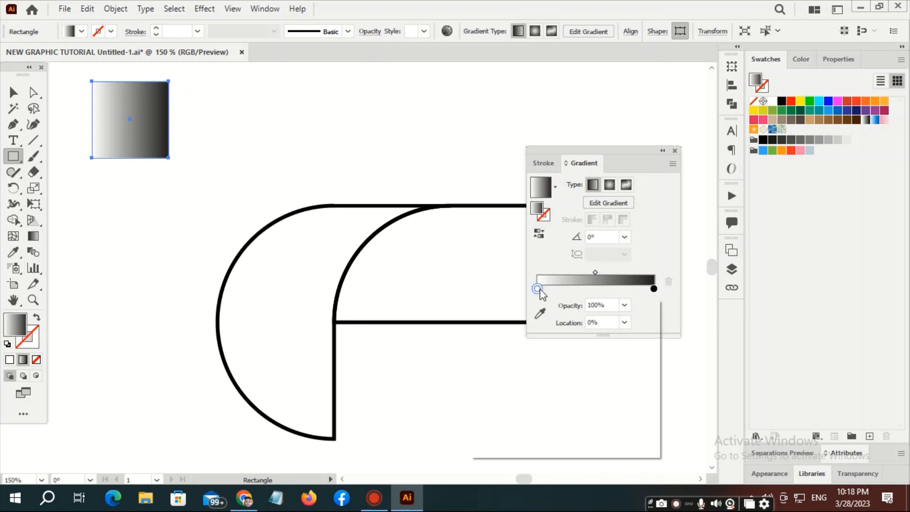
{"action": "left_click", "coordinate": [548, 330]}
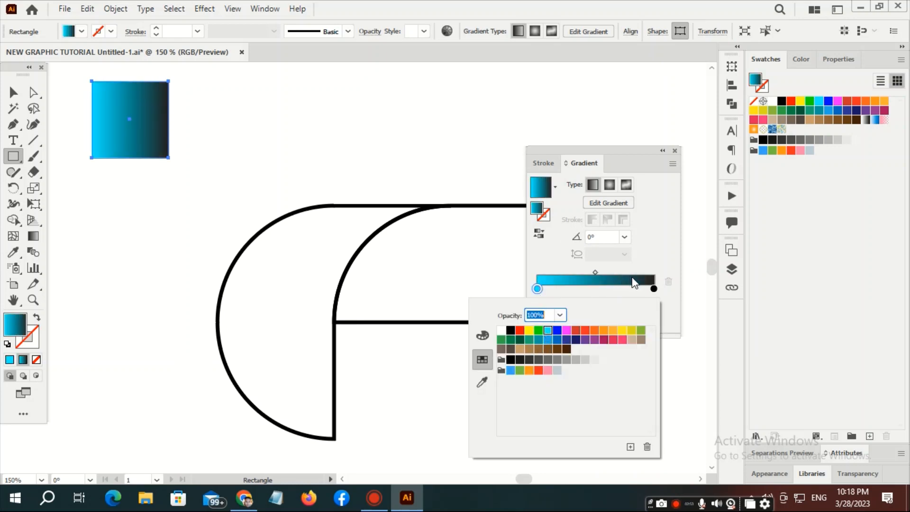
{"action": "left_click", "coordinate": [587, 294]}
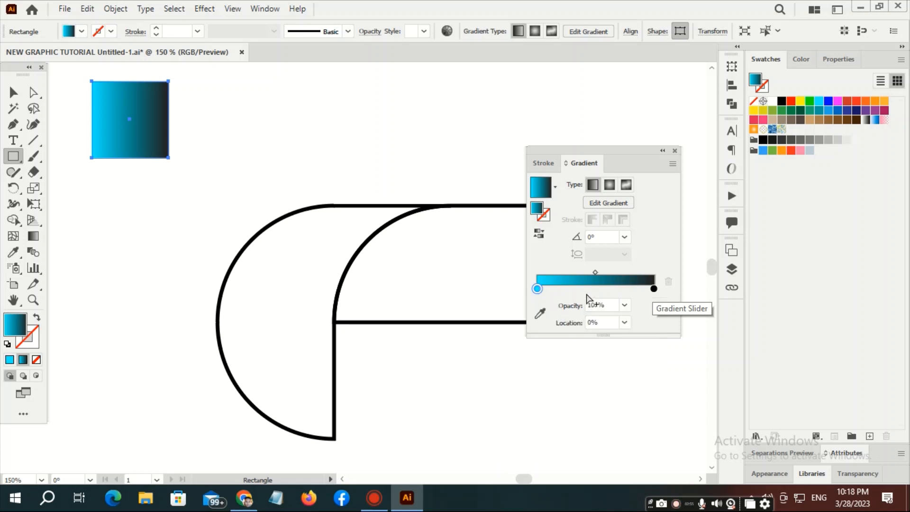
{"action": "left_click", "coordinate": [625, 323]}
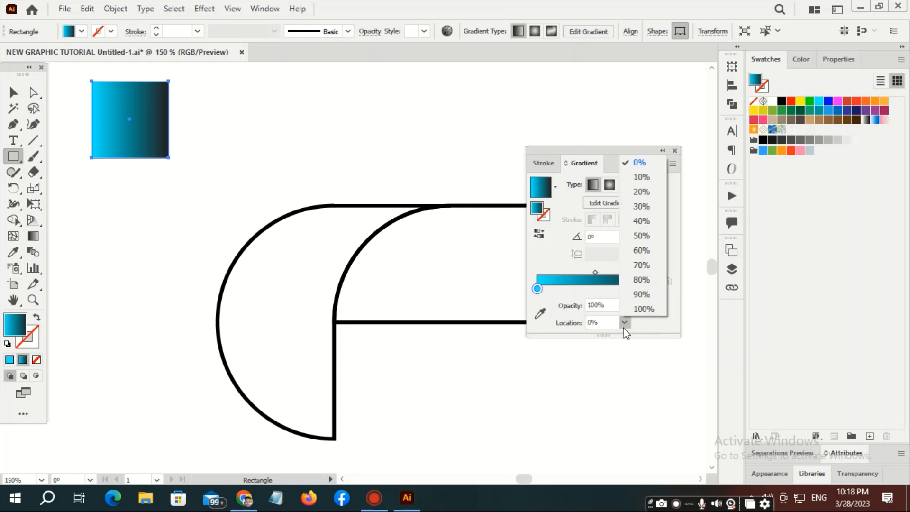
{"action": "left_click", "coordinate": [636, 237]}
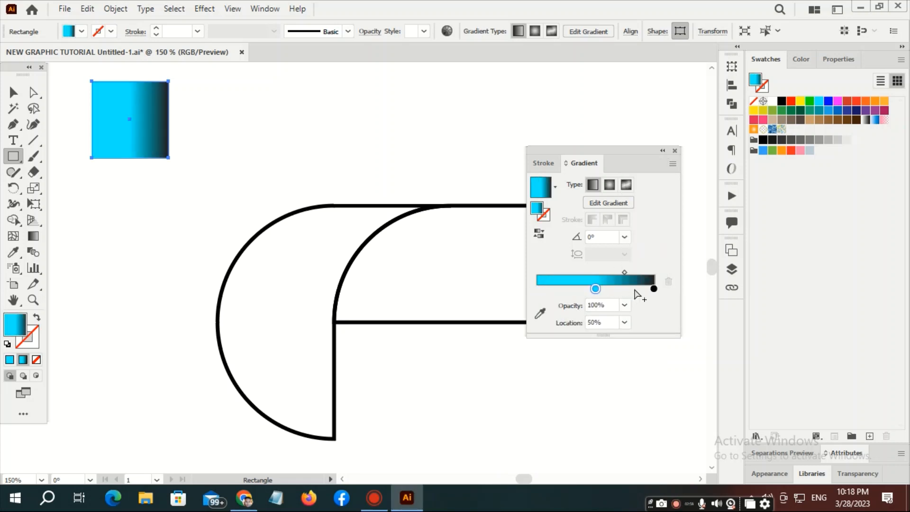
- Duplicate the black gradient stop to the start of the gradient at about 1.7%, and close the gradient settings
{"action": "left_click_drag", "start_coordinate": [654, 290], "coordinate": [650, 289]}
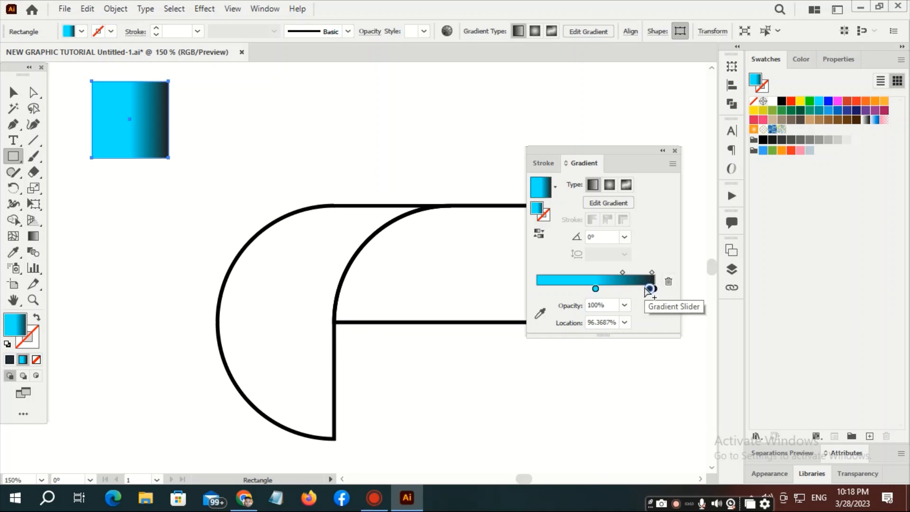
{"action": "left_click_drag", "start_coordinate": [650, 290], "coordinate": [665, 329]}
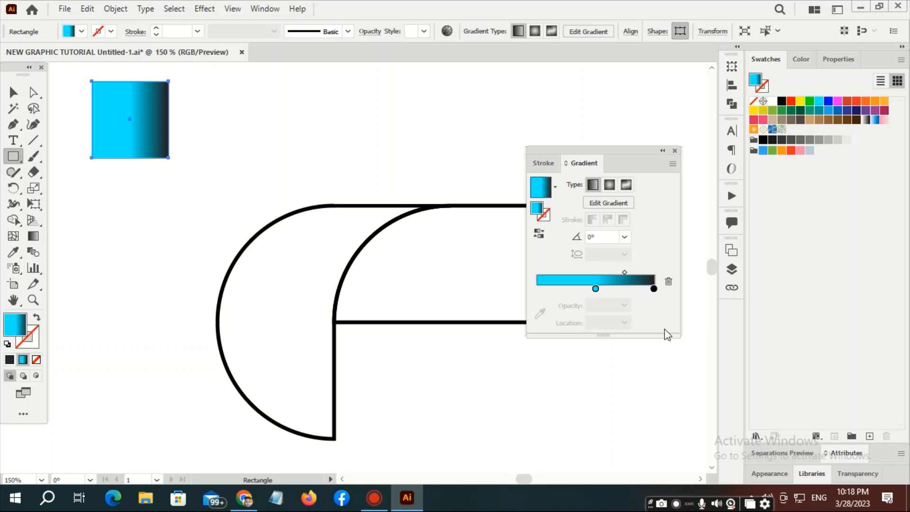
{"action": "left_click", "coordinate": [654, 289]}
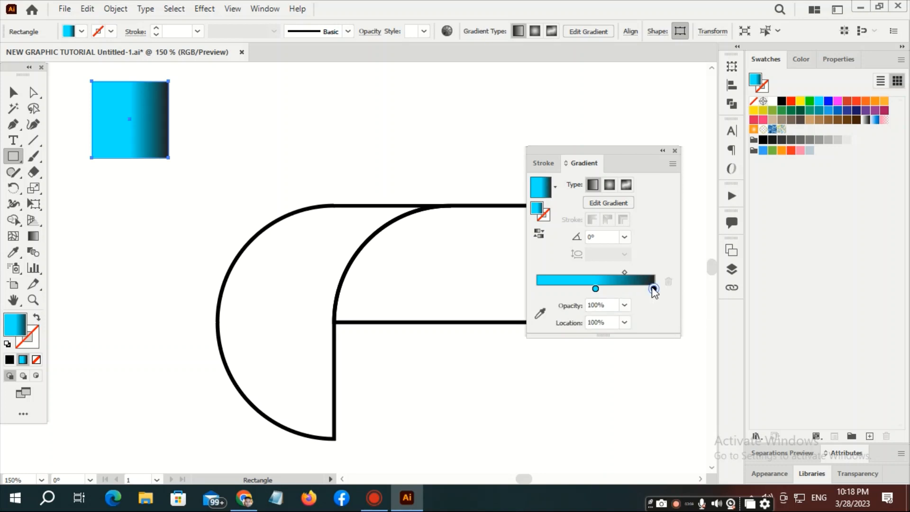
{"action": "left_click_drag", "start_coordinate": [654, 289], "coordinate": [539, 290]}
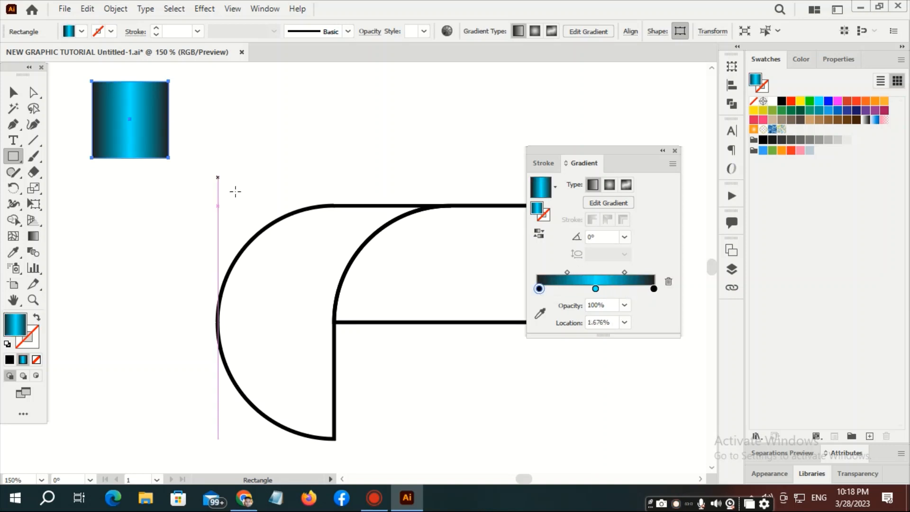
{"action": "left_click", "coordinate": [267, 171]}
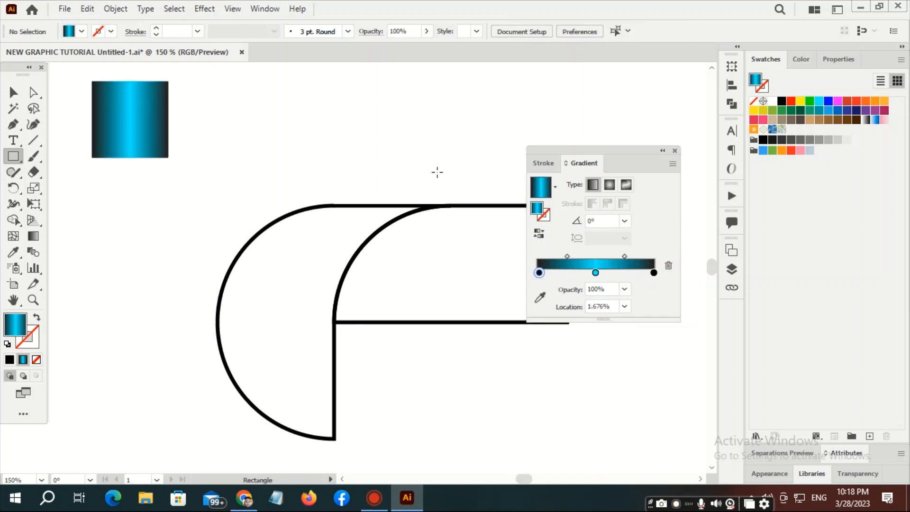
{"action": "left_click", "coordinate": [674, 150]}
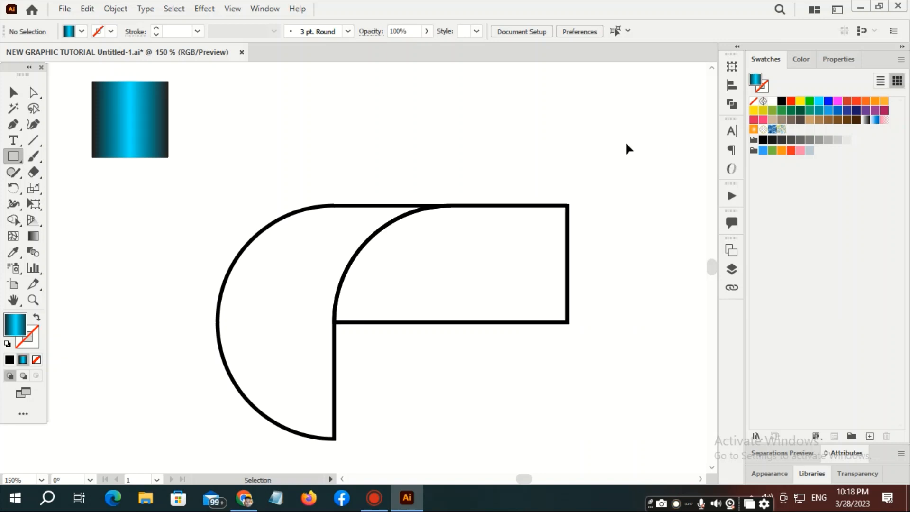
- Apply the square's black-cyan-black gradient to both logo shapes with the Eyedropper
{"action": "left_click_drag", "start_coordinate": [267, 177], "coordinate": [602, 440]}
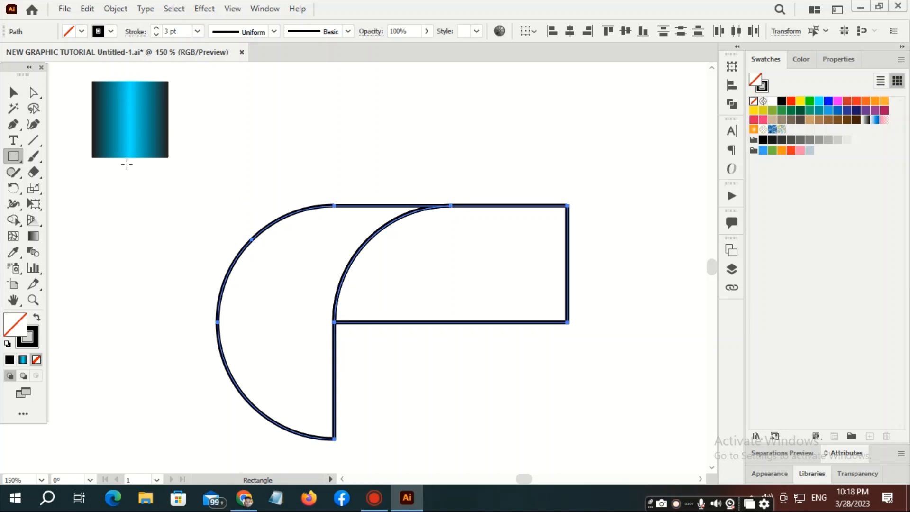
{"action": "key", "text": "i"}
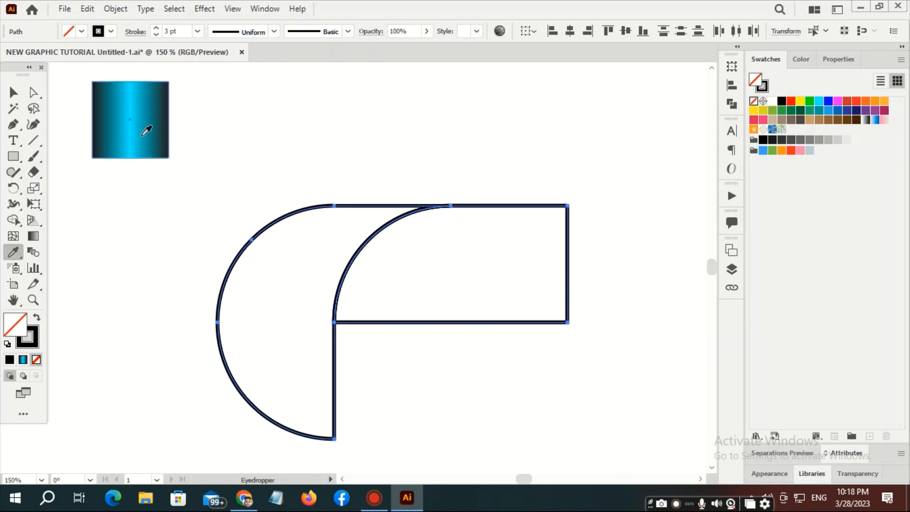
{"action": "left_click", "coordinate": [145, 132]}
{"action": "left_click", "coordinate": [387, 138], "text": "ctrl"}
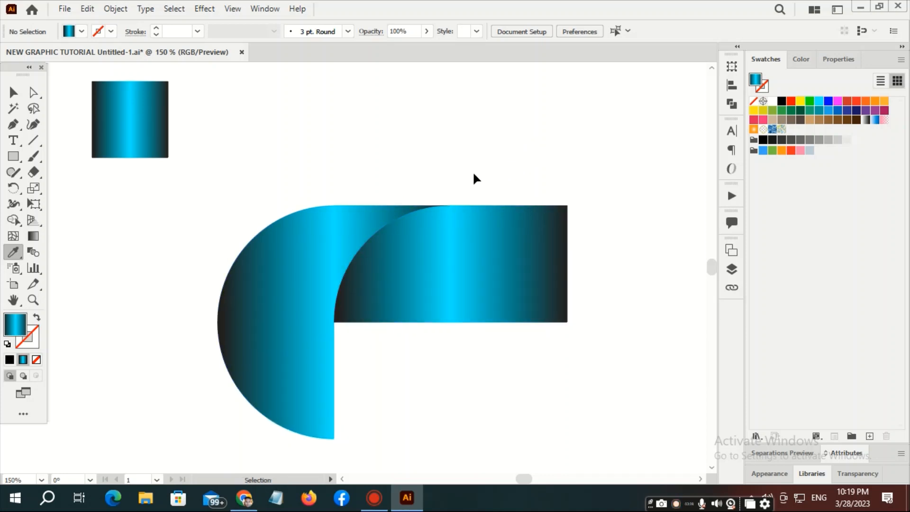
- Rotate both logo shapes together 45° counterclockwise
{"action": "scroll", "coordinate": [543, 161], "scroll_direction": "right", "scroll_amount": 1}
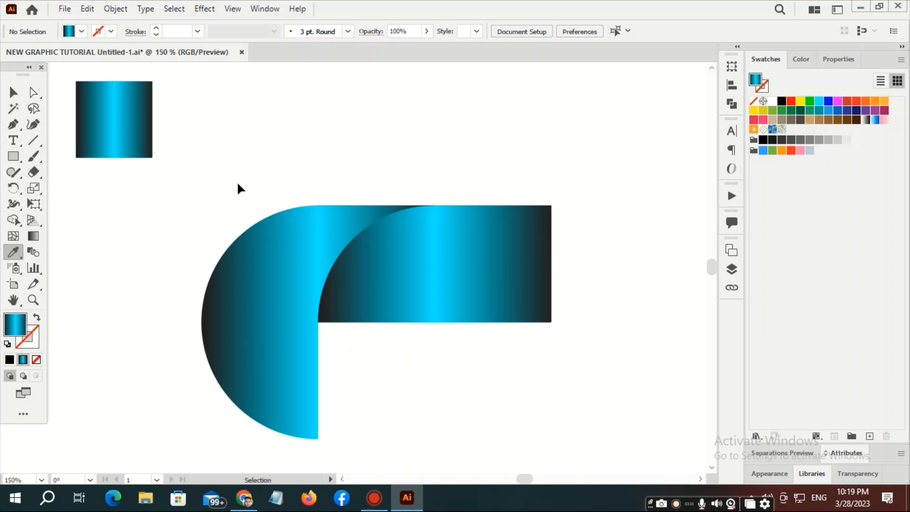
{"action": "left_click_drag", "start_coordinate": [238, 184], "coordinate": [609, 382]}
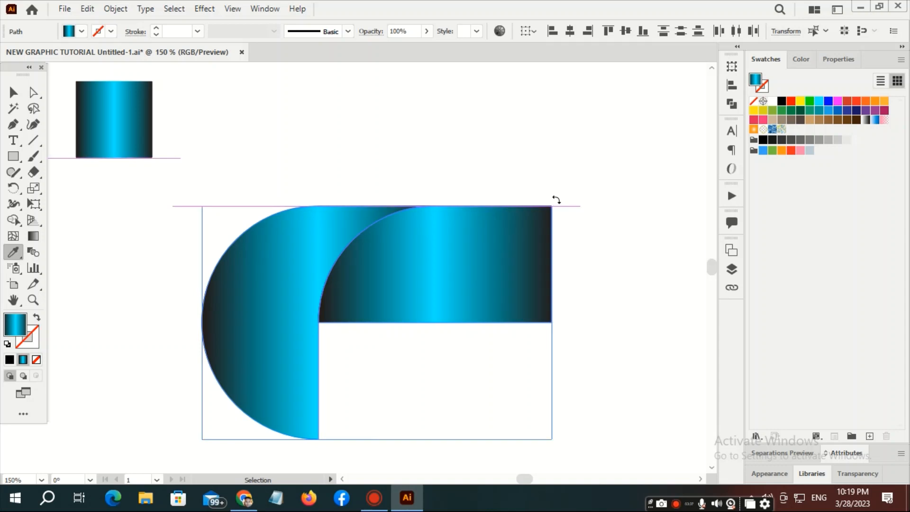
{"action": "left_click_drag", "start_coordinate": [555, 200], "coordinate": [462, 158]}
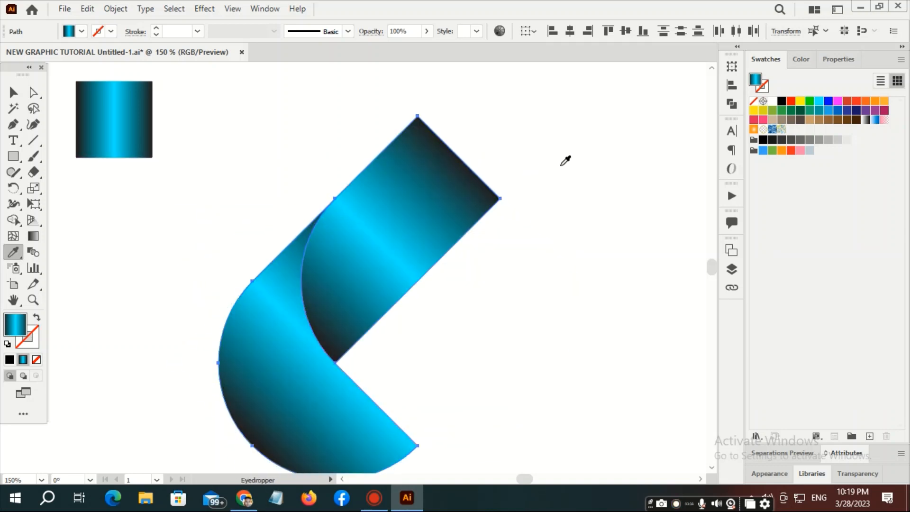
{"action": "left_click", "coordinate": [575, 161]}
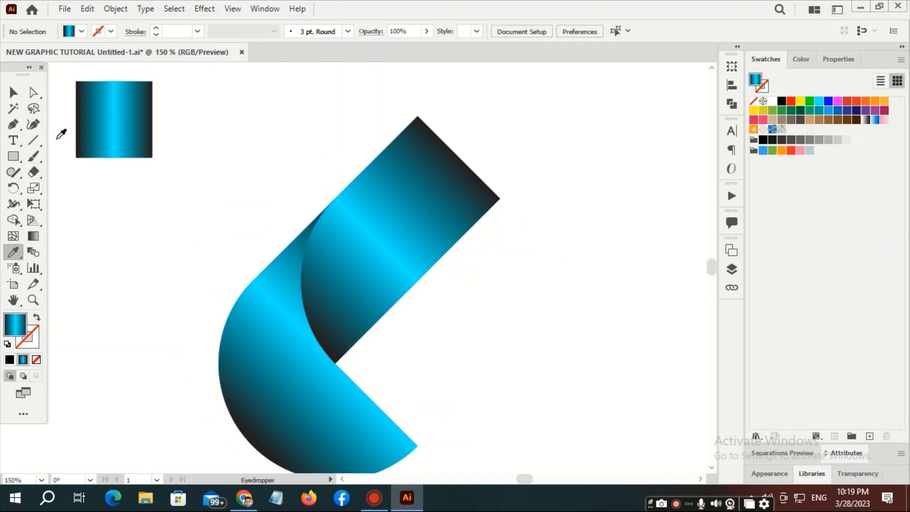
- Delete the topmost corner anchor point of the upper ribbon shape with the Delete Anchor Point tool, leaving a flat horizontal top edge
{"action": "right_click", "coordinate": [17, 127]}
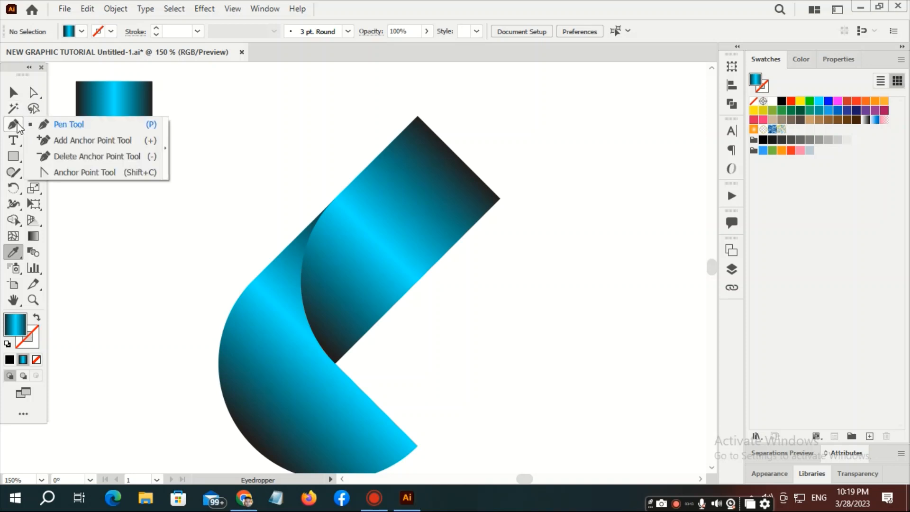
{"action": "left_click", "coordinate": [70, 156]}
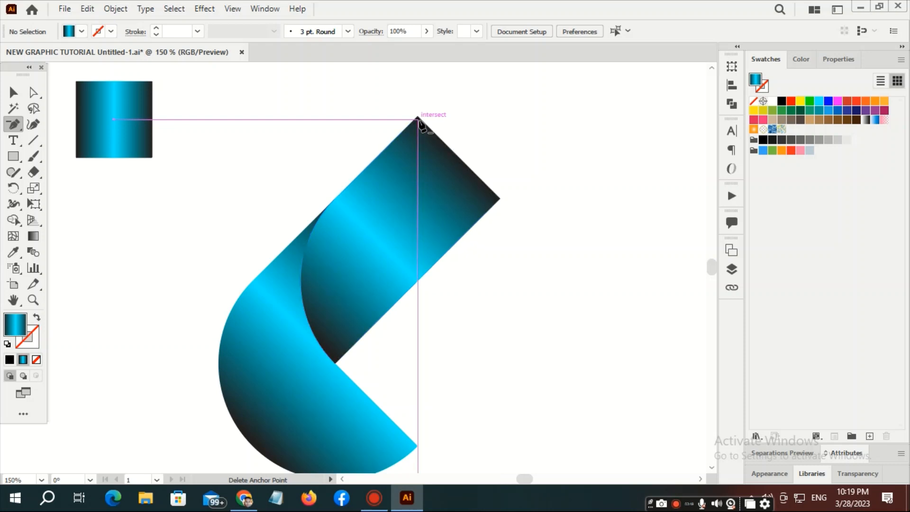
{"action": "left_click", "coordinate": [402, 146], "text": "ctrl"}
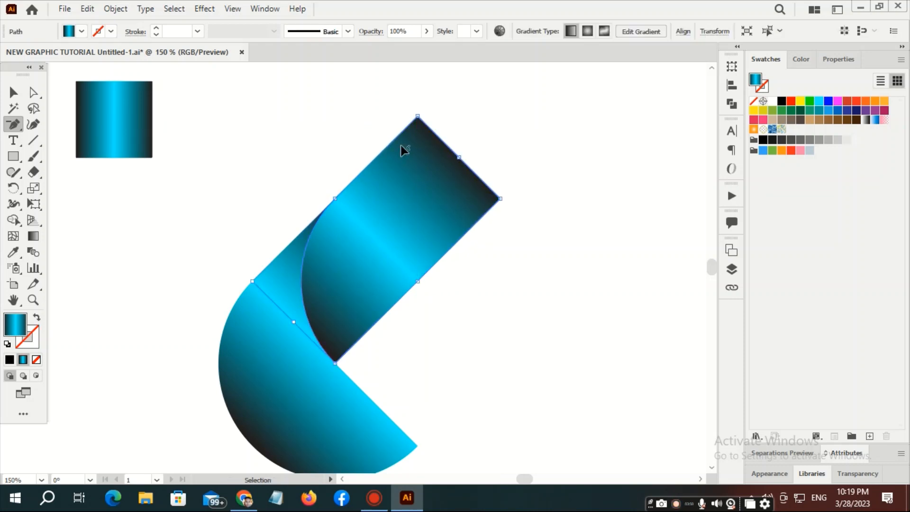
{"action": "left_click", "coordinate": [418, 116]}
{"action": "left_click", "coordinate": [414, 199], "text": "ctrl"}
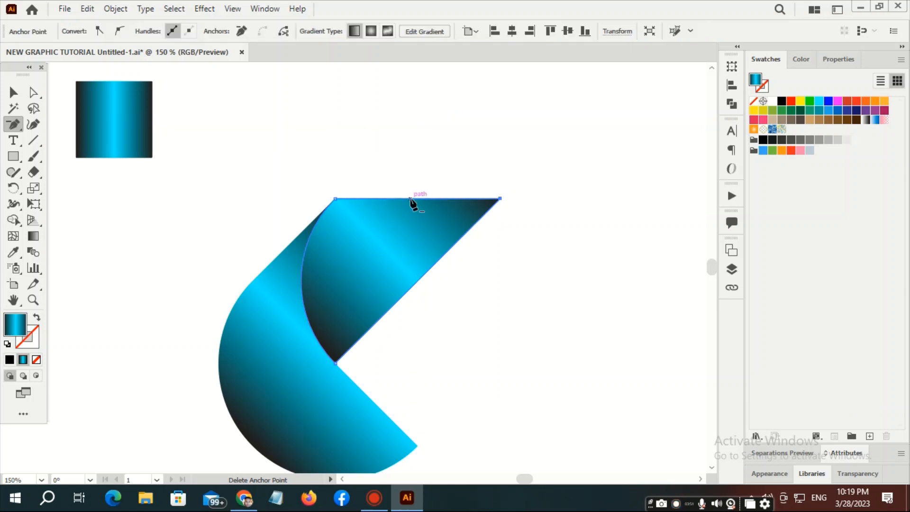
{"action": "left_click", "coordinate": [471, 136], "text": "ctrl"}
- Group both logo shapes and place a copy rotated 180° diagonally opposite the original, leaving a square gap between them
{"action": "scroll", "coordinate": [375, 227], "scroll_direction": "right", "scroll_amount": 1}
{"action": "scroll", "coordinate": [375, 226], "scroll_direction": "right", "scroll_amount": 3}
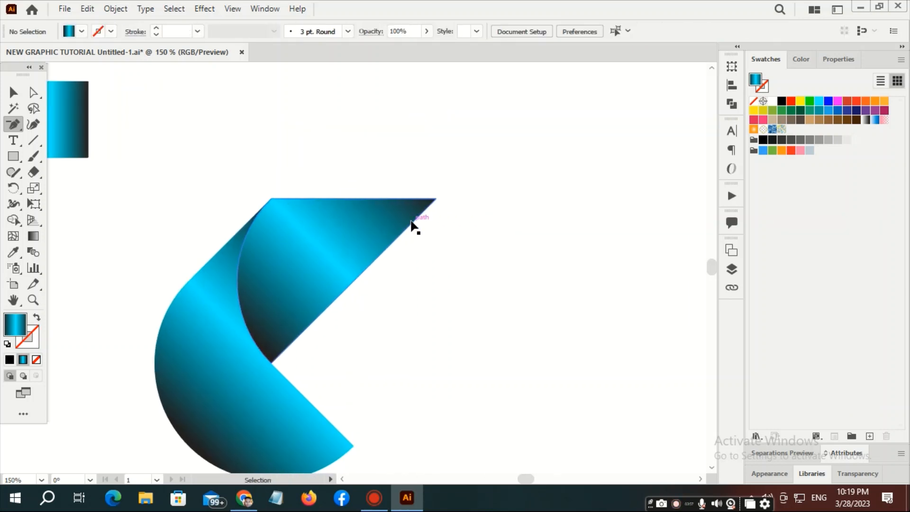
{"action": "scroll", "coordinate": [397, 234], "scroll_direction": "down", "scroll_amount": 2}
{"action": "scroll", "coordinate": [375, 235], "scroll_direction": "up", "scroll_amount": 1}
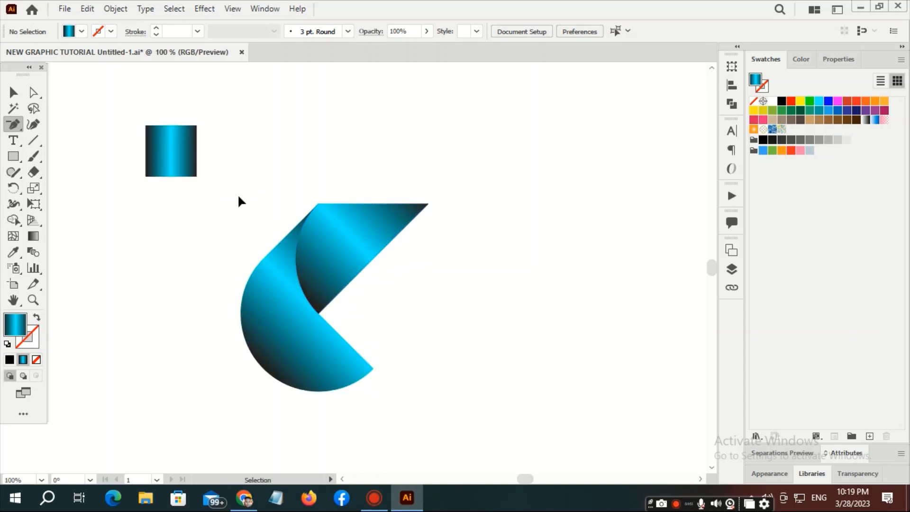
{"action": "left_click_drag", "start_coordinate": [237, 195], "coordinate": [483, 394]}
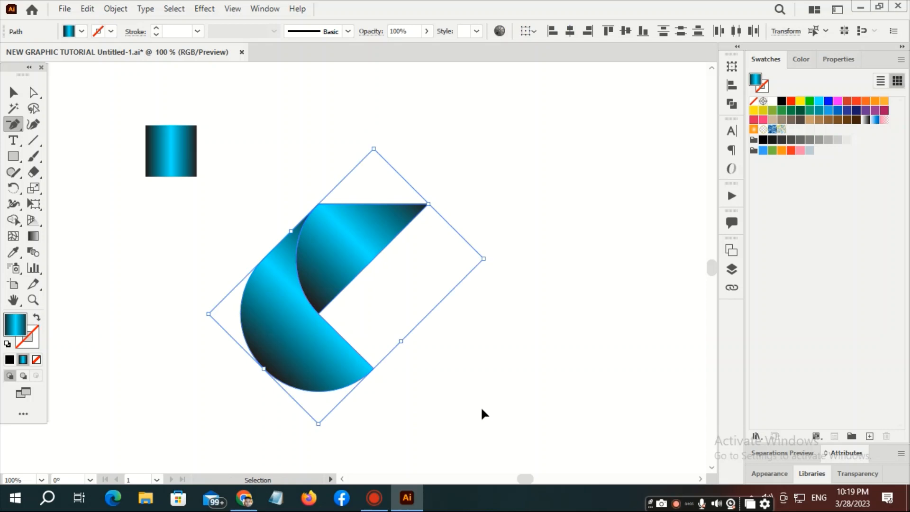
{"action": "key", "text": "ctrl+g"}
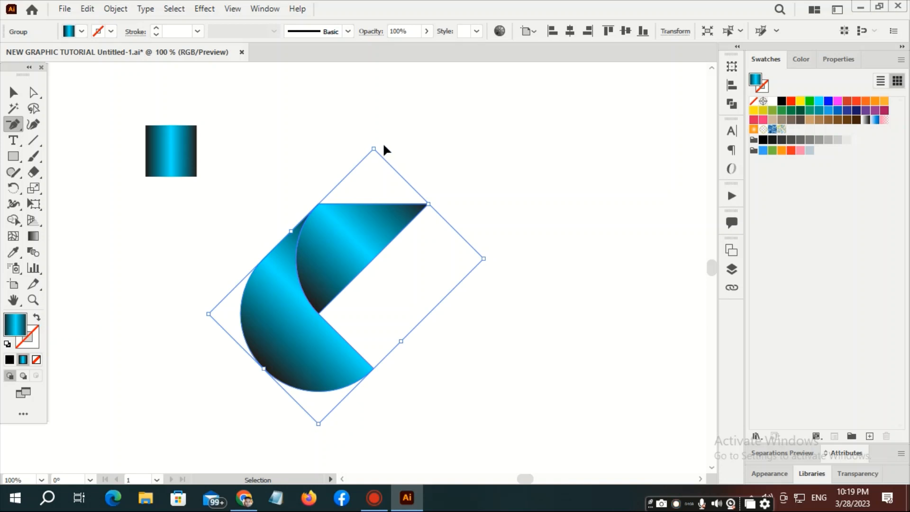
{"action": "left_click_drag", "start_coordinate": [381, 145], "coordinate": [350, 342]}
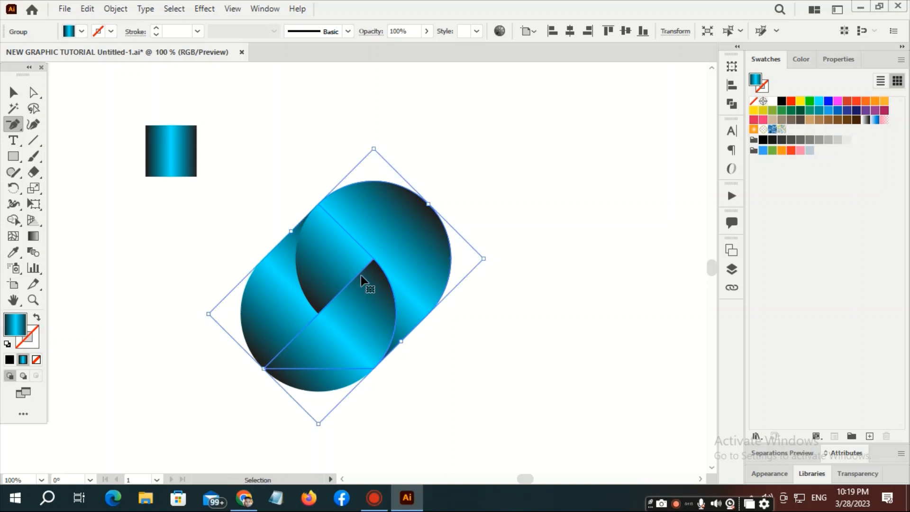
{"action": "left_click_drag", "start_coordinate": [365, 277], "coordinate": [420, 326]}
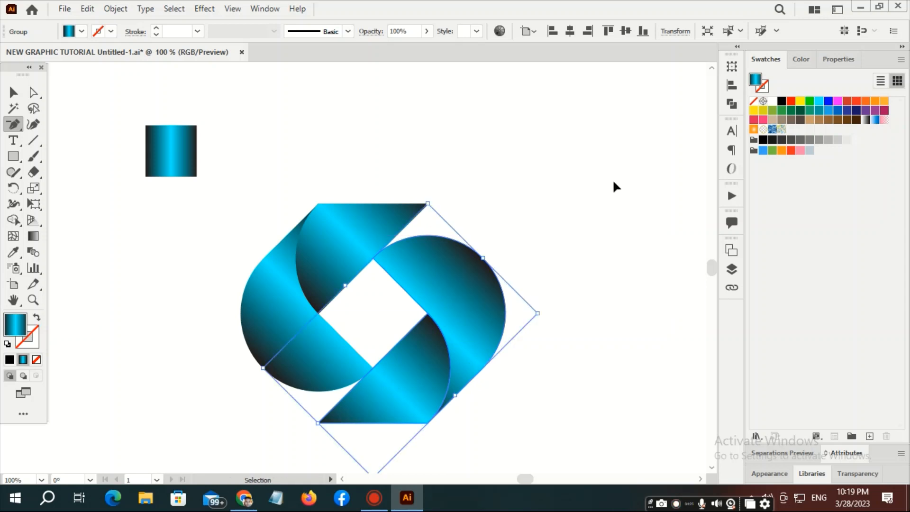
- Ungroup the original pair of logo shapes and its rotated copy
{"action": "left_click", "coordinate": [589, 192]}
{"action": "left_click", "coordinate": [356, 251]}
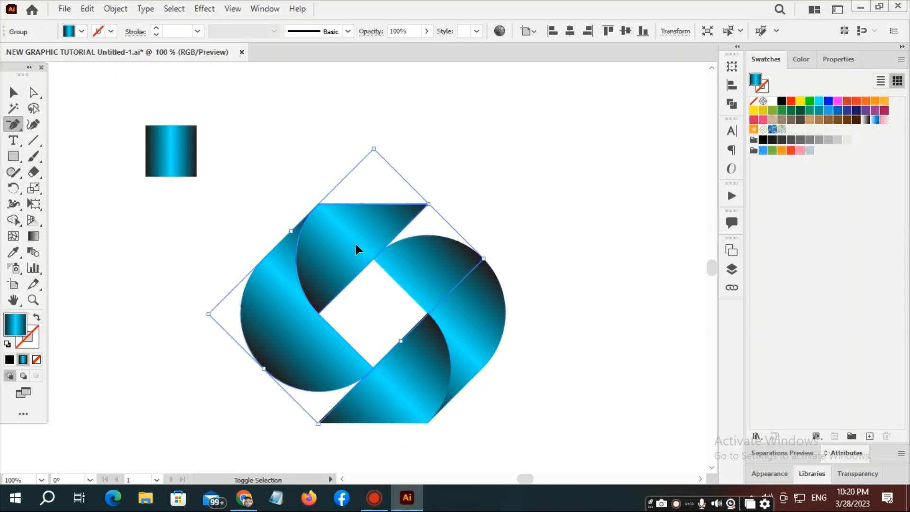
{"action": "key", "text": "ctrl+shift+g"}
{"action": "left_click", "coordinate": [524, 135], "text": "ctrl"}
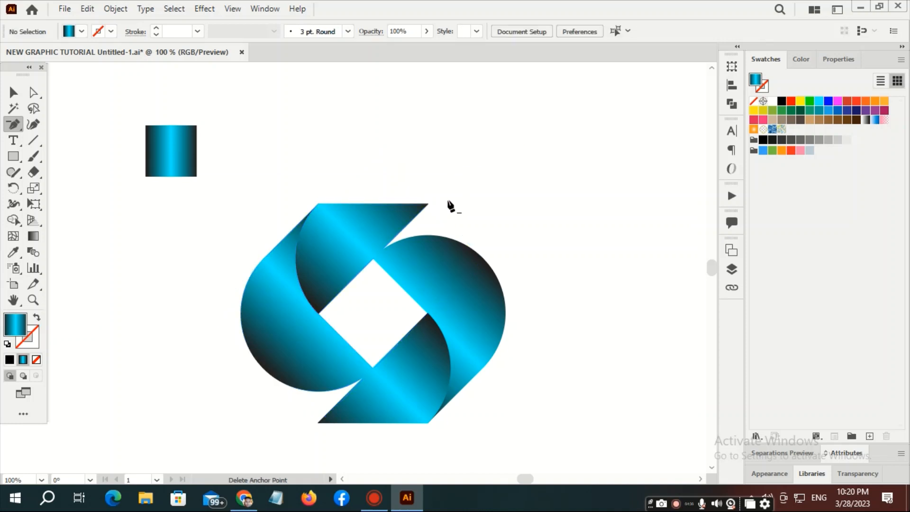
{"action": "left_click", "coordinate": [466, 268], "text": "ctrl"}
{"action": "key", "text": "ctrl+shift+g"}
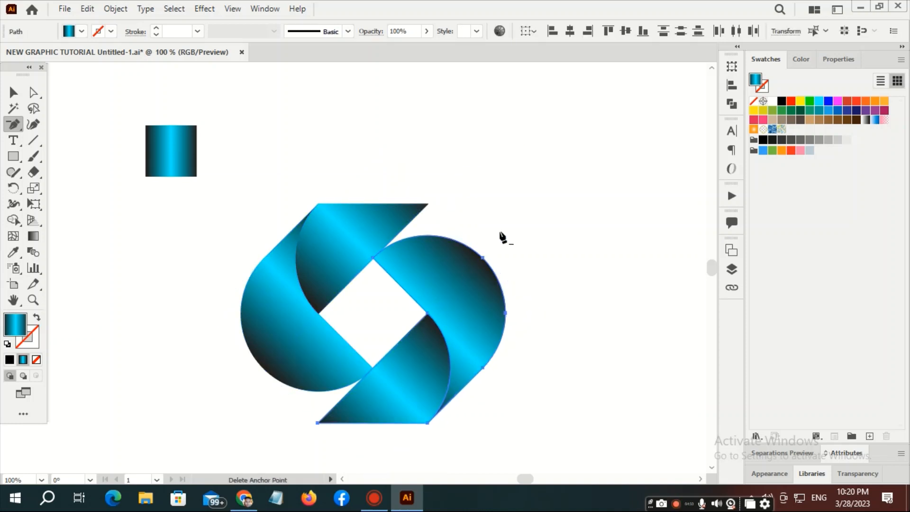
{"action": "left_click", "coordinate": [537, 183], "text": "ctrl"}
- Turn the left curved shape's gradient horizontal with its cyan band centred on the shape, and move its left midpoint closer to the cyan stop
{"action": "left_click", "coordinate": [373, 232], "text": "ctrl"}
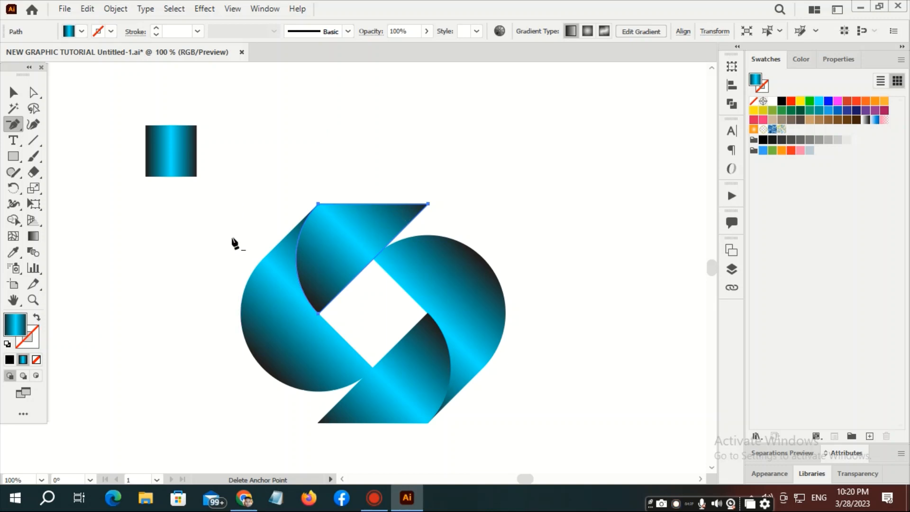
{"action": "left_click", "coordinate": [263, 310], "text": "ctrl"}
{"action": "left_click", "coordinate": [270, 334], "text": "ctrl"}
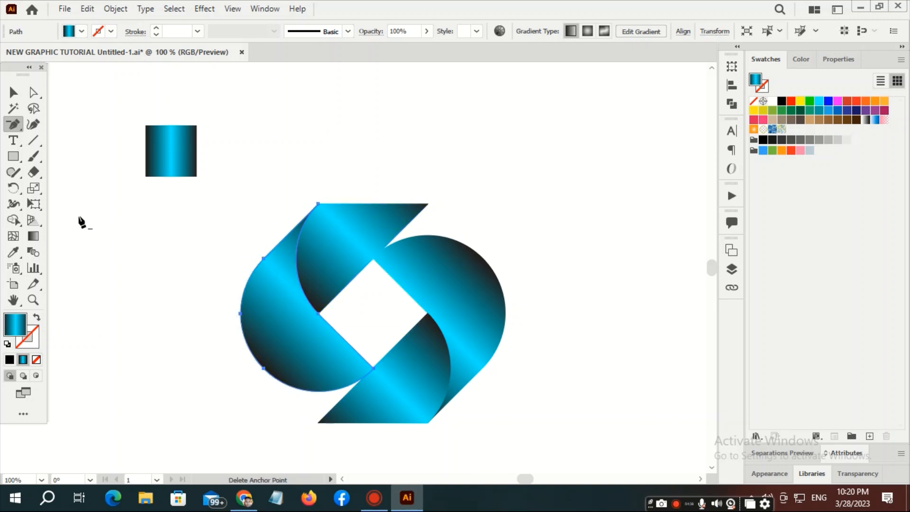
{"action": "left_click", "coordinate": [33, 236]}
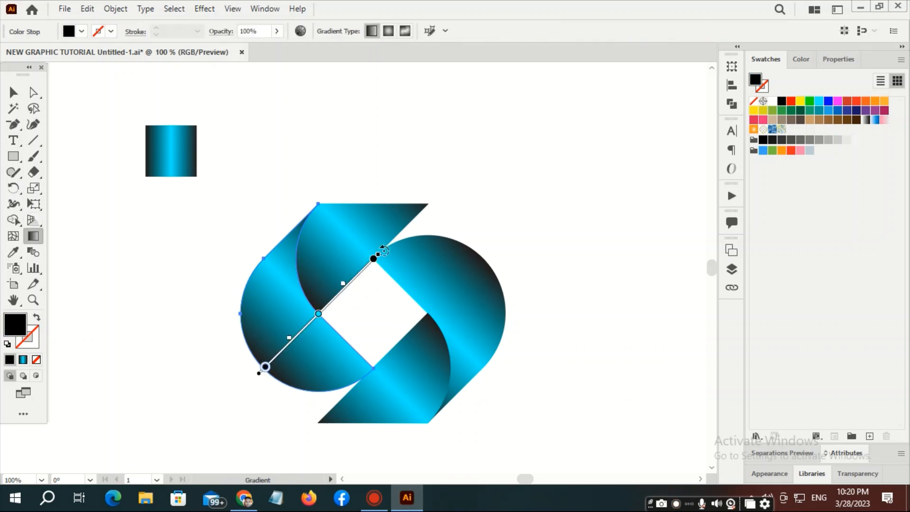
{"action": "mouse_move", "coordinate": [384, 251]}
{"action": "left_mouse_down"}
{"action": "mouse_move", "coordinate": [370, 245]}
{"action": "mouse_move", "coordinate": [401, 342]}
{"action": "left_mouse_up"}
{"action": "key", "text": "ctrl"}
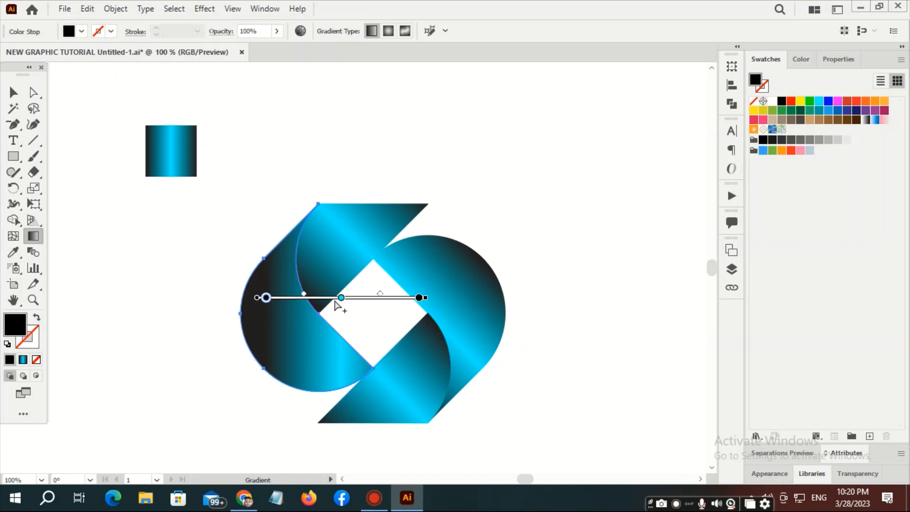
{"action": "left_click_drag", "start_coordinate": [328, 304], "coordinate": [280, 305]}
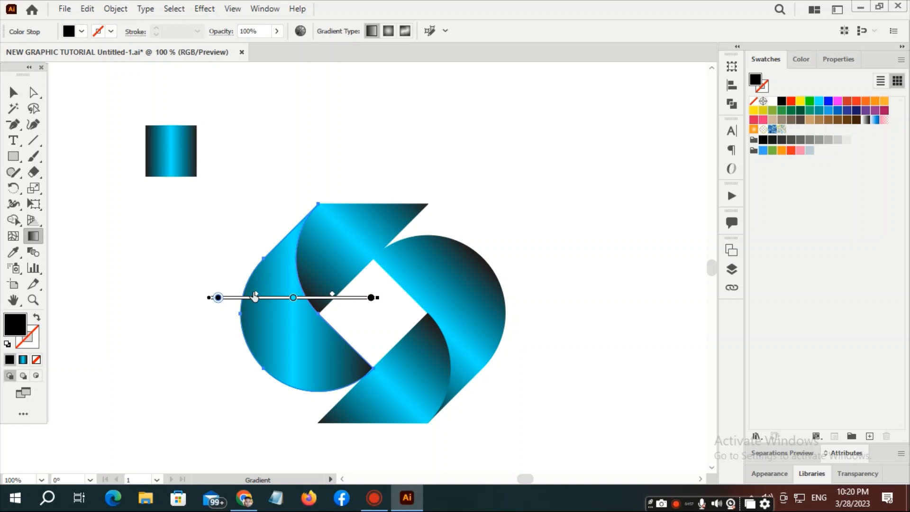
{"action": "mouse_move", "coordinate": [256, 297]}
{"action": "left_mouse_down"}
{"action": "mouse_move", "coordinate": [277, 299]}
{"action": "mouse_move", "coordinate": [268, 300]}
{"action": "left_mouse_up"}
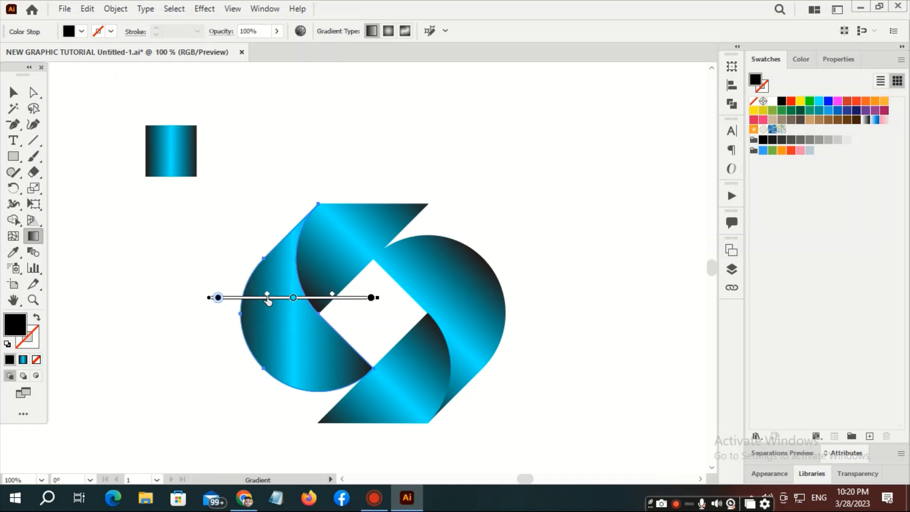
{"action": "left_click", "coordinate": [522, 169], "text": "ctrl"}
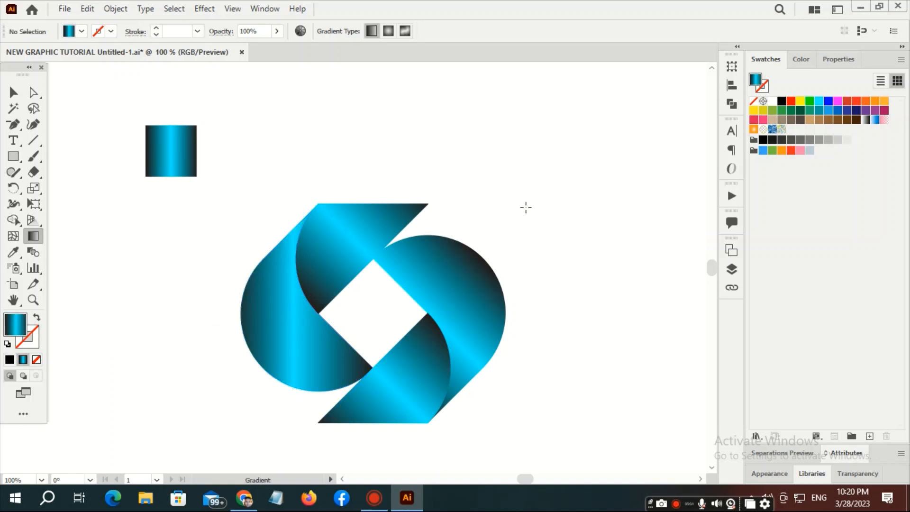
- Turn the upper ribbon shape's gradient vertical with cyan across its middle, and move both midpoints closer to the cyan stop
{"action": "left_click", "coordinate": [389, 214]}
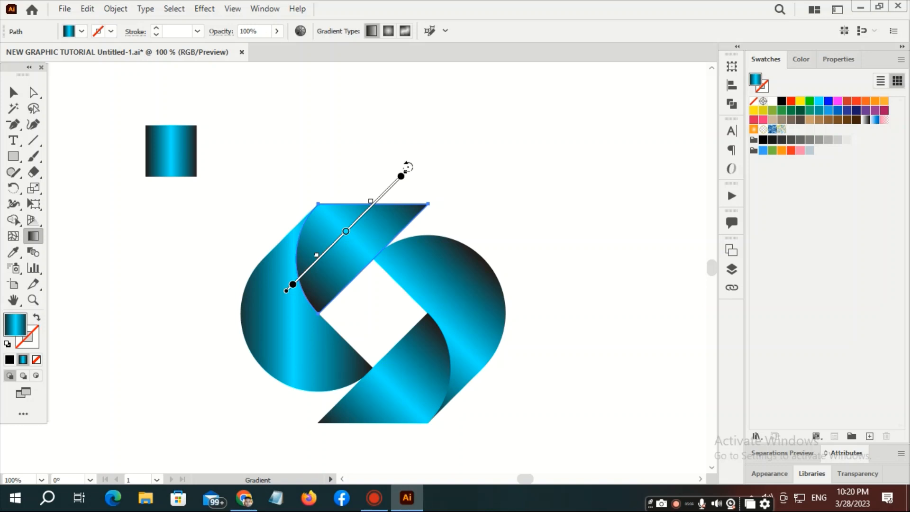
{"action": "mouse_move", "coordinate": [408, 163]}
{"action": "left_mouse_down"}
{"action": "mouse_move", "coordinate": [424, 185]}
{"action": "mouse_move", "coordinate": [412, 136]}
{"action": "mouse_move", "coordinate": [394, 128]}
{"action": "mouse_move", "coordinate": [325, 135]}
{"action": "mouse_move", "coordinate": [378, 179]}
{"action": "mouse_move", "coordinate": [362, 190]}
{"action": "mouse_move", "coordinate": [363, 220]}
{"action": "left_mouse_up"}
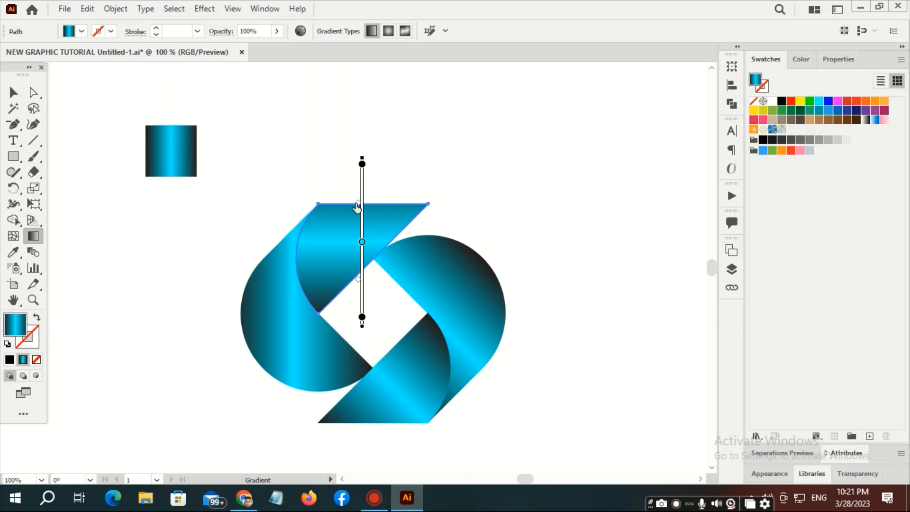
{"action": "left_click_drag", "start_coordinate": [358, 205], "coordinate": [356, 229]}
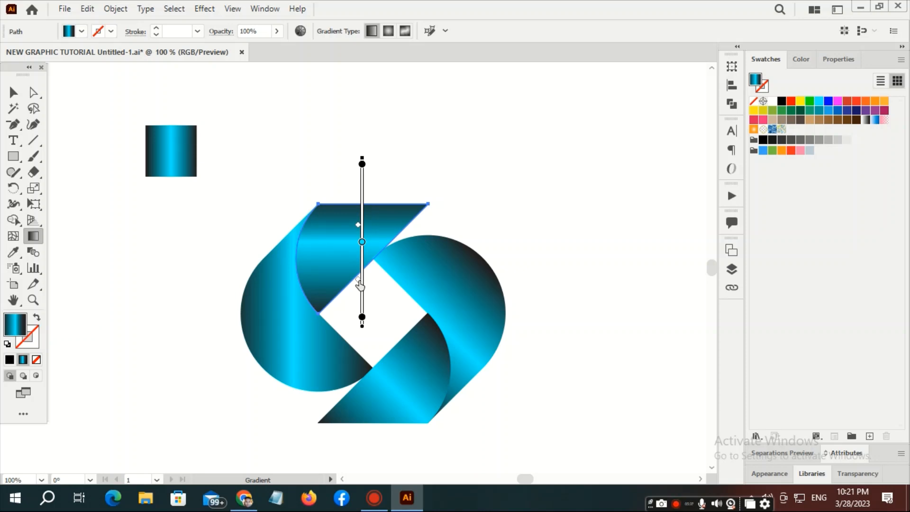
{"action": "left_click_drag", "start_coordinate": [359, 283], "coordinate": [362, 271]}
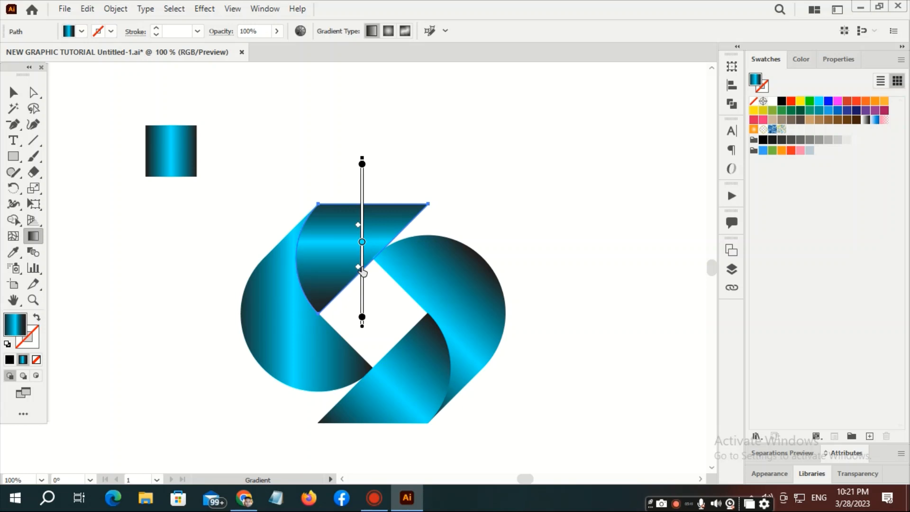
{"action": "left_click", "coordinate": [472, 186], "text": "ctrl"}
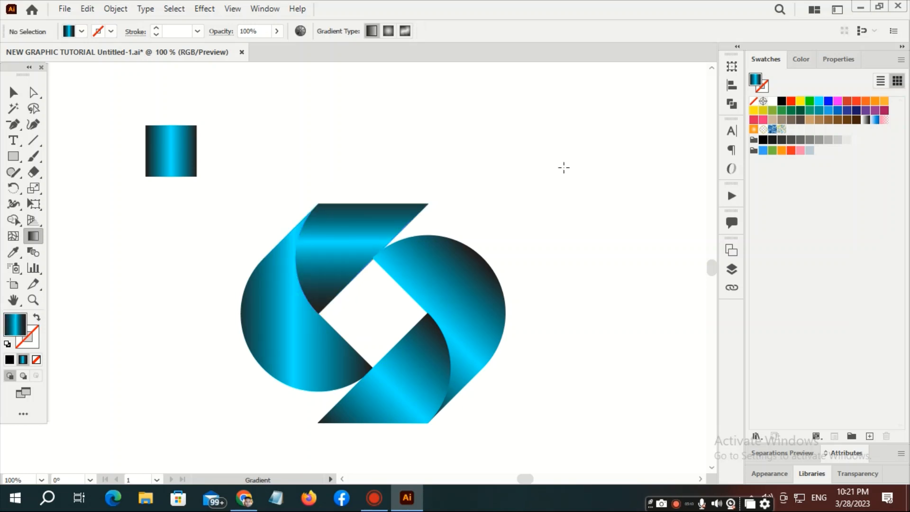
- Move the right gradient midpoint of the left curved shape closer to its cyan stop
{"action": "left_click", "coordinate": [268, 348]}
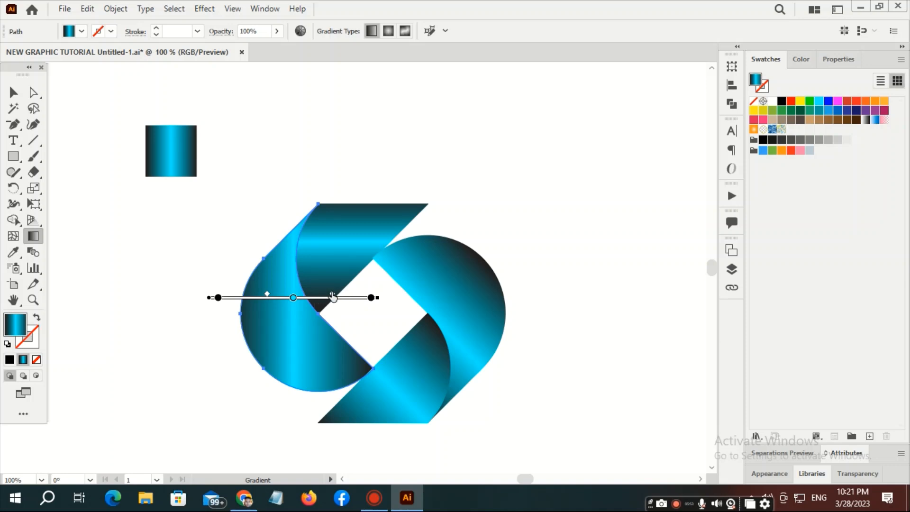
{"action": "left_click_drag", "start_coordinate": [334, 297], "coordinate": [321, 296]}
{"action": "left_click", "coordinate": [525, 243], "text": "ctrl"}
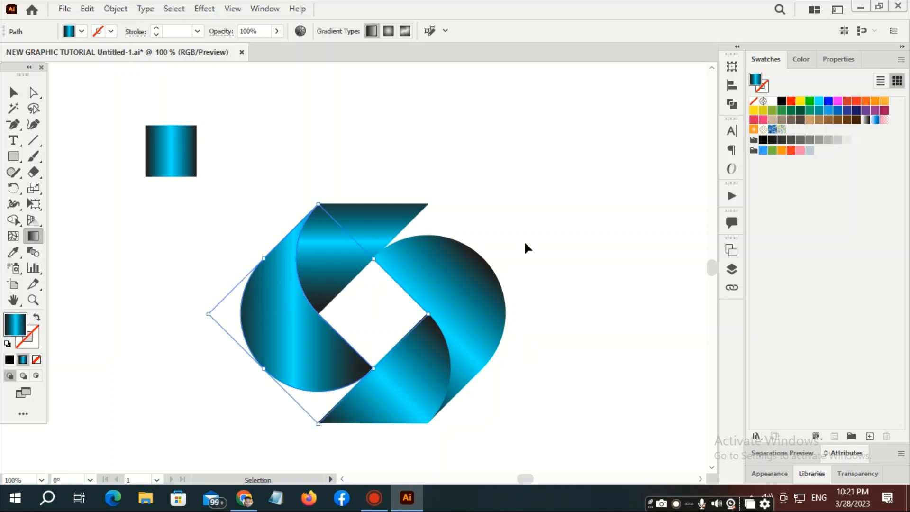
- Delete the two shapes of the rotated copy that still carry the diagonal gradient
{"action": "left_click_drag", "start_coordinate": [537, 230], "coordinate": [431, 380]}
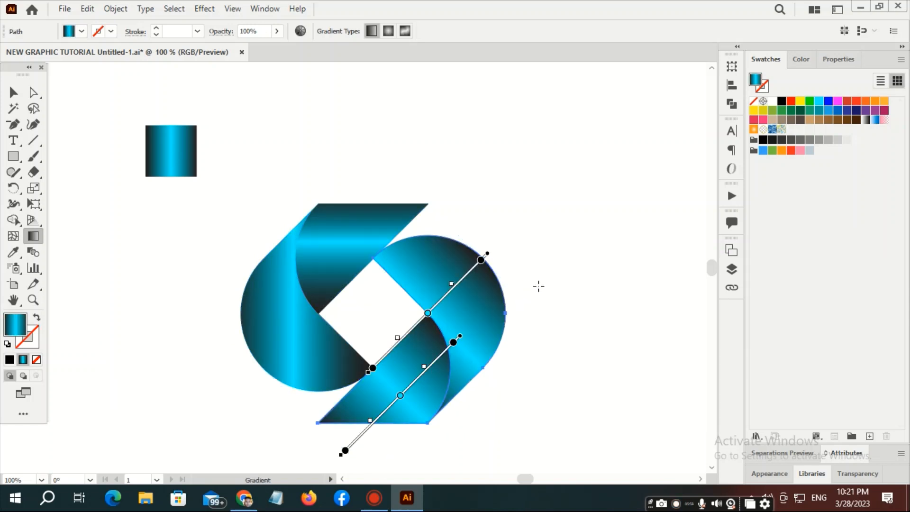
{"action": "key", "text": "Delete"}
- Copy both logo shapes with a 180° rotation and place the copy diagonally opposite the original around a square central gap
{"action": "scroll", "coordinate": [545, 296], "scroll_direction": "left", "scroll_amount": 1}
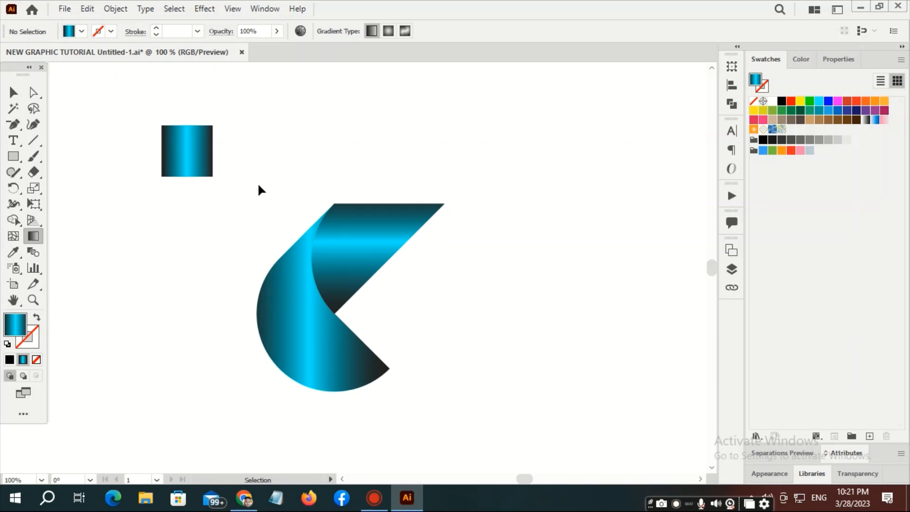
{"action": "left_click_drag", "start_coordinate": [254, 225], "coordinate": [447, 426]}
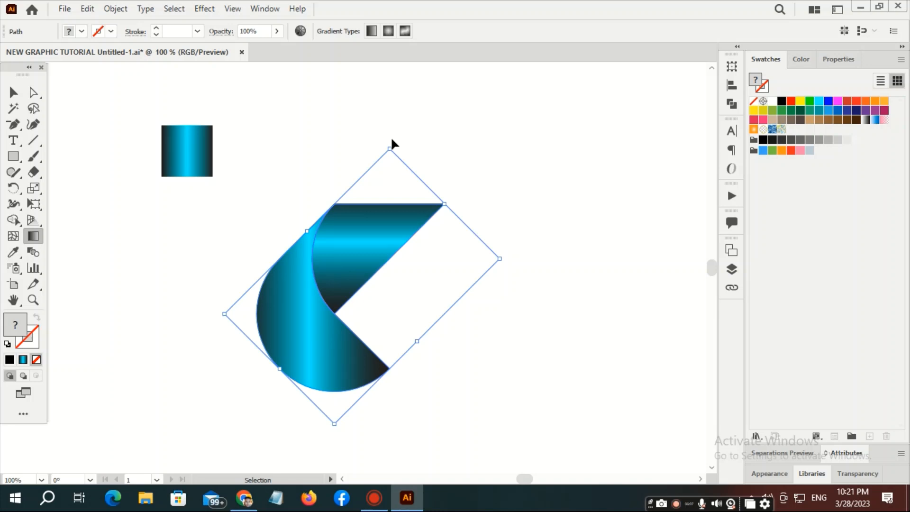
{"action": "left_click_drag", "start_coordinate": [392, 143], "coordinate": [344, 392]}
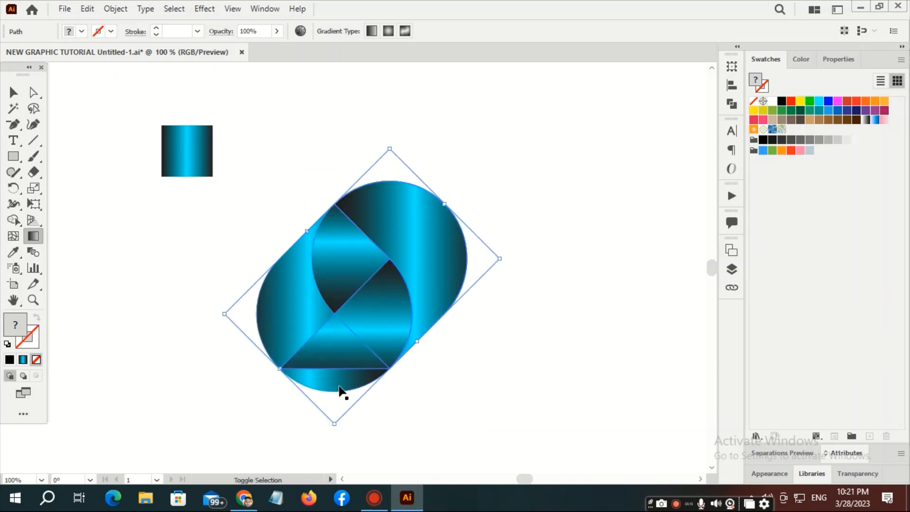
{"action": "left_click_drag", "start_coordinate": [392, 311], "coordinate": [428, 371]}
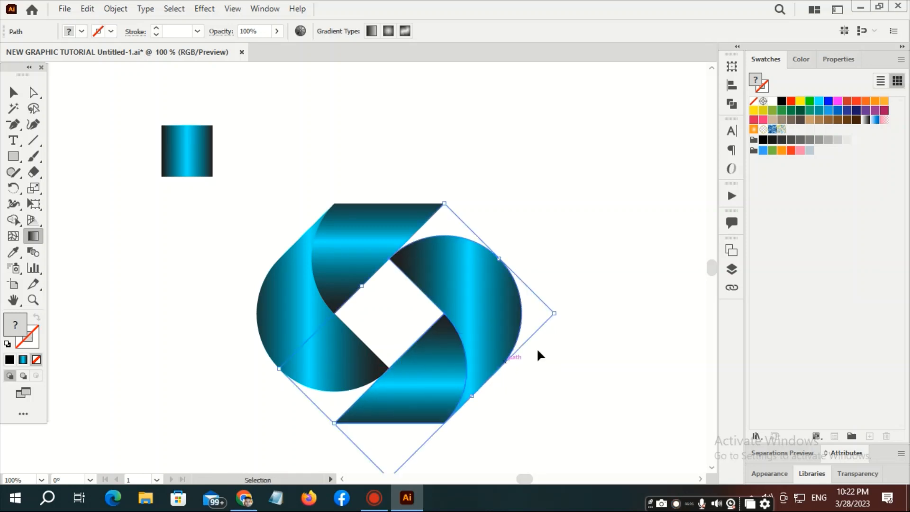
{"action": "left_click", "coordinate": [569, 294]}
- Draw a wide, flat ellipse just below the logo, slightly wider than it, and open the Gradient settings
{"action": "key", "text": "g"}
{"action": "scroll", "coordinate": [469, 244], "scroll_direction": "down", "scroll_amount": 1}
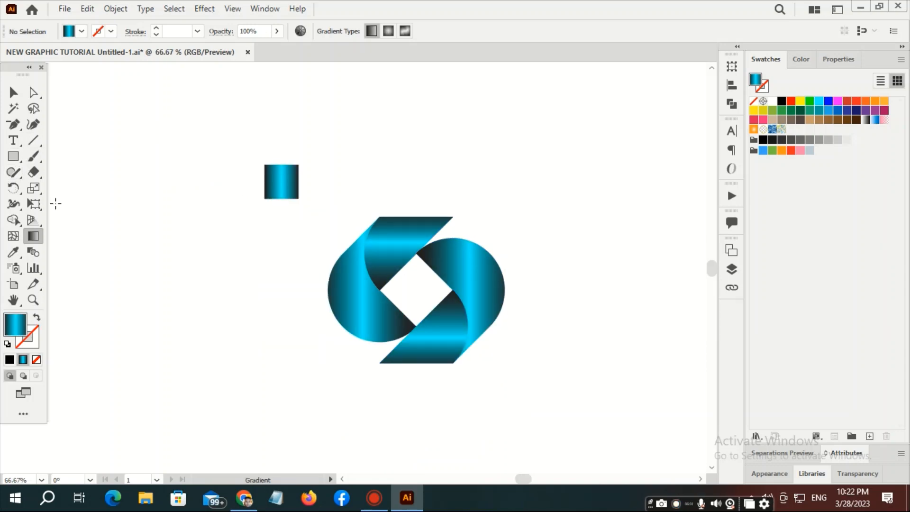
{"action": "key", "text": "l"}
{"action": "left_click_drag", "start_coordinate": [297, 374], "coordinate": [530, 392]}
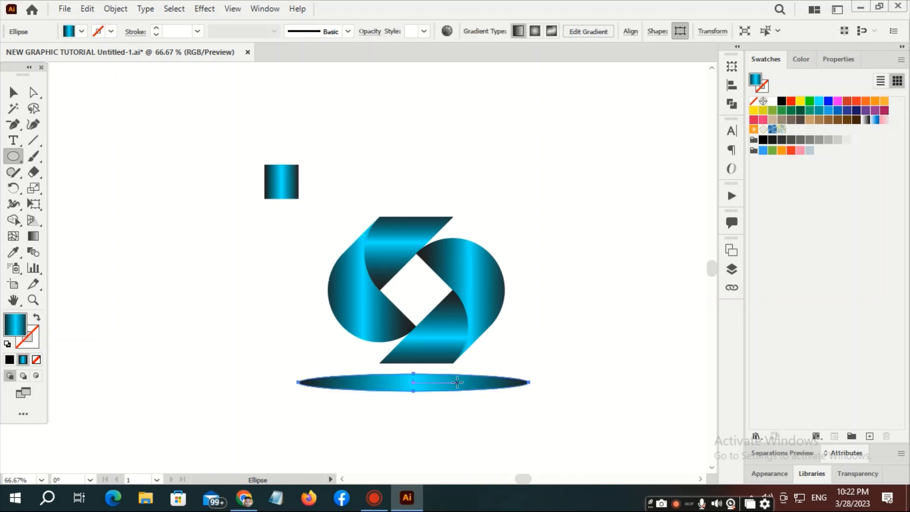
{"action": "key", "text": "ctrl+F9"}
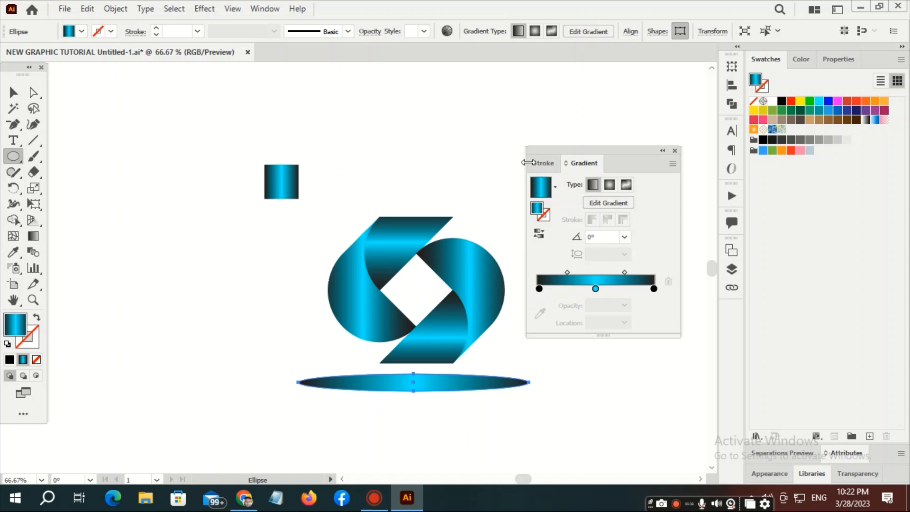
- Fill the ellipse below the logo with the white-to-black preset gradient, made radial and reversed so black sits at the centre
{"action": "left_click", "coordinate": [554, 187]}
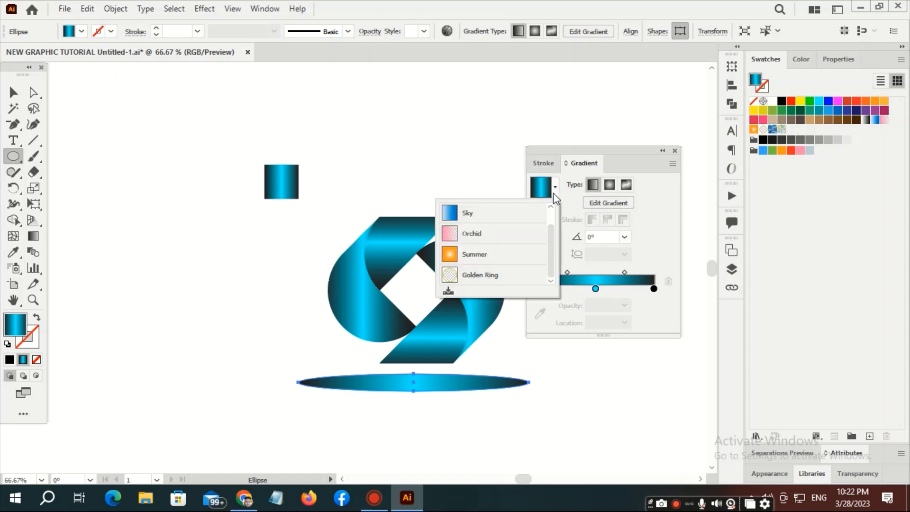
{"action": "scroll", "coordinate": [516, 224], "scroll_direction": "up", "scroll_amount": 1}
{"action": "left_click", "coordinate": [516, 223]}
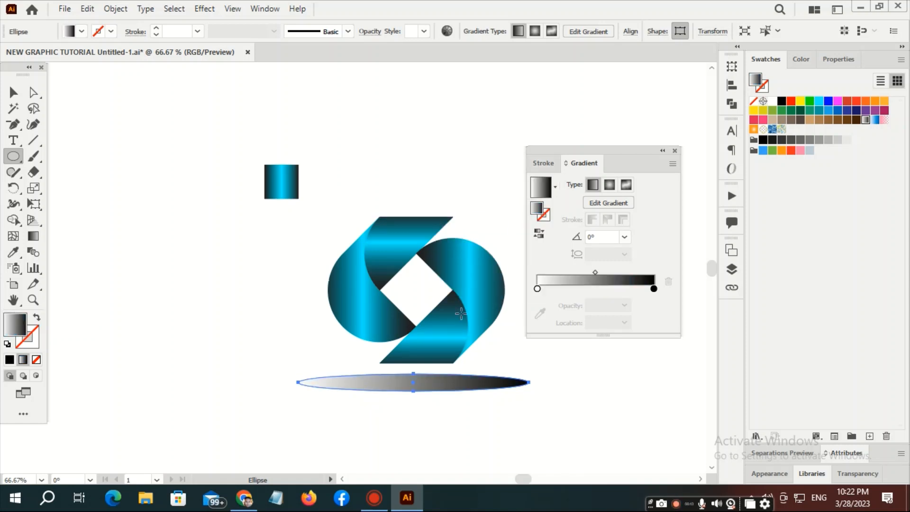
{"action": "left_click", "coordinate": [611, 185]}
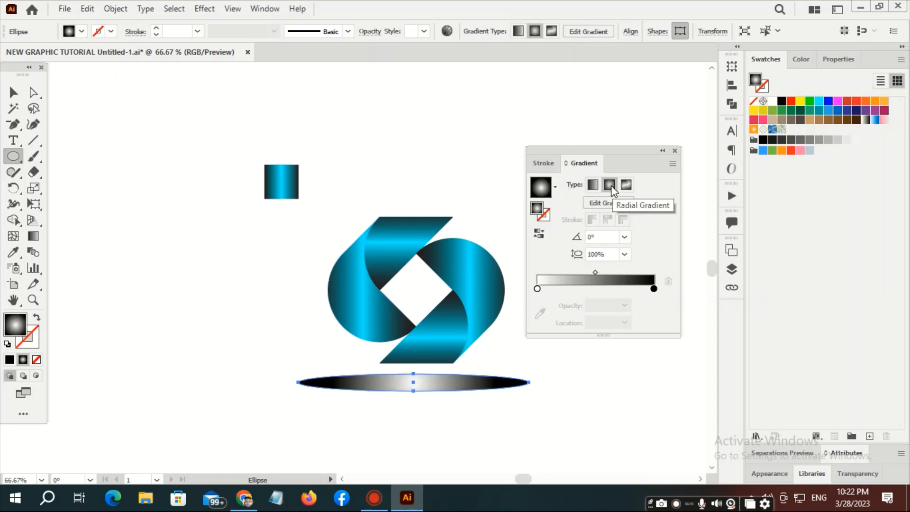
{"action": "left_click", "coordinate": [539, 233]}
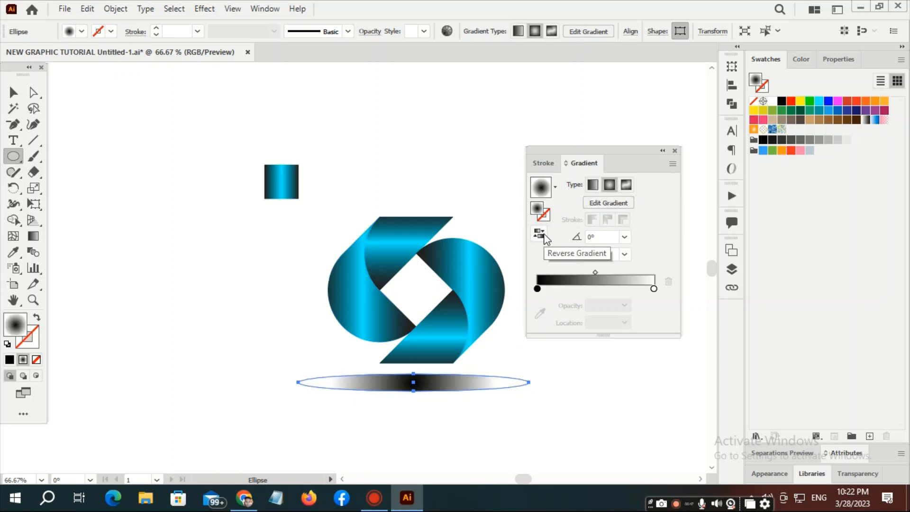
- Set the opacity of the ellipse gradient's outer white stop to 0%
{"action": "left_click", "coordinate": [654, 289]}
{"action": "double_click", "coordinate": [654, 289]}
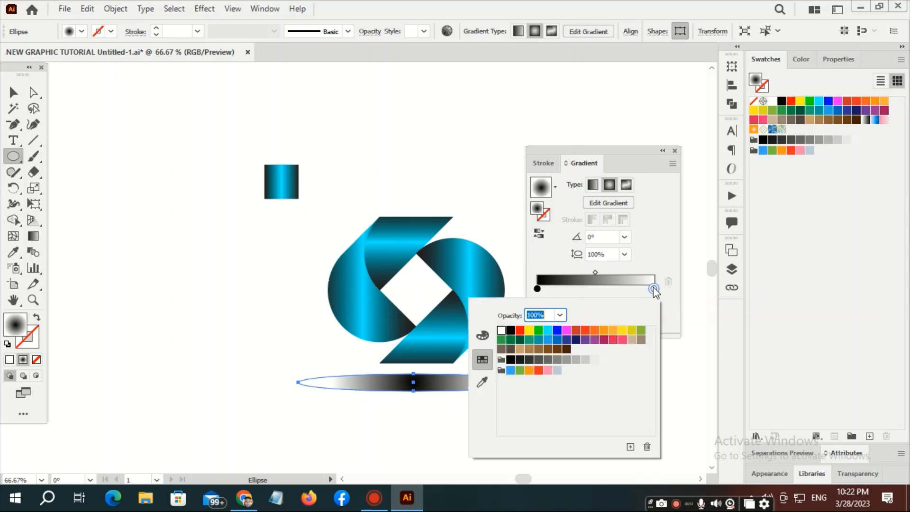
{"action": "key", "text": "Escape"}
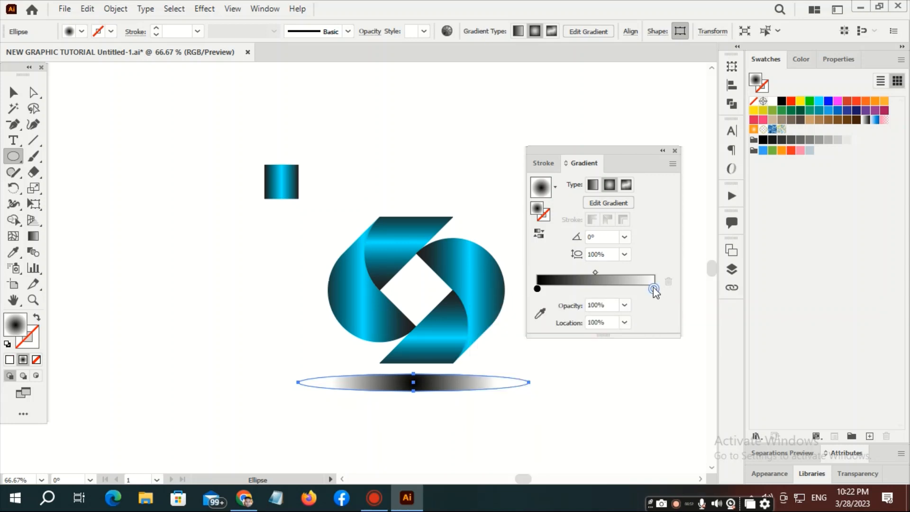
{"action": "left_click", "coordinate": [625, 307]}
{"action": "left_click", "coordinate": [637, 320]}
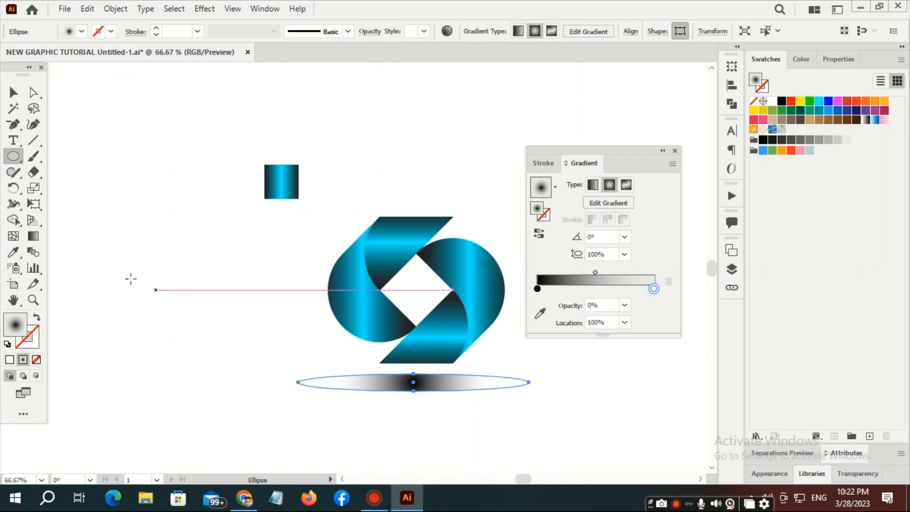
- Flatten the ellipse's radial gradient to an aspect ratio of about 12% so it fits within the shape, and deselect it
{"action": "key", "text": "g"}
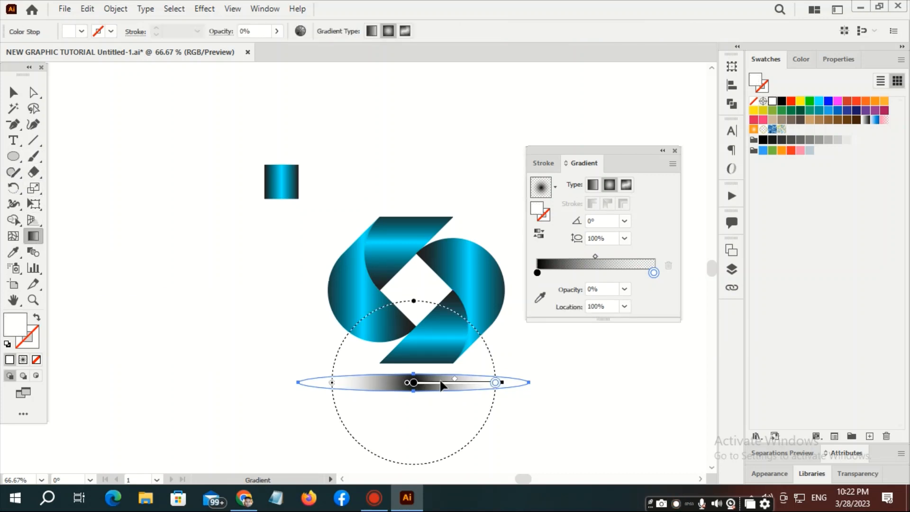
{"action": "left_click_drag", "start_coordinate": [414, 302], "coordinate": [425, 374]}
{"action": "key", "text": "v"}
{"action": "left_click", "coordinate": [588, 356], "text": "ctrl"}
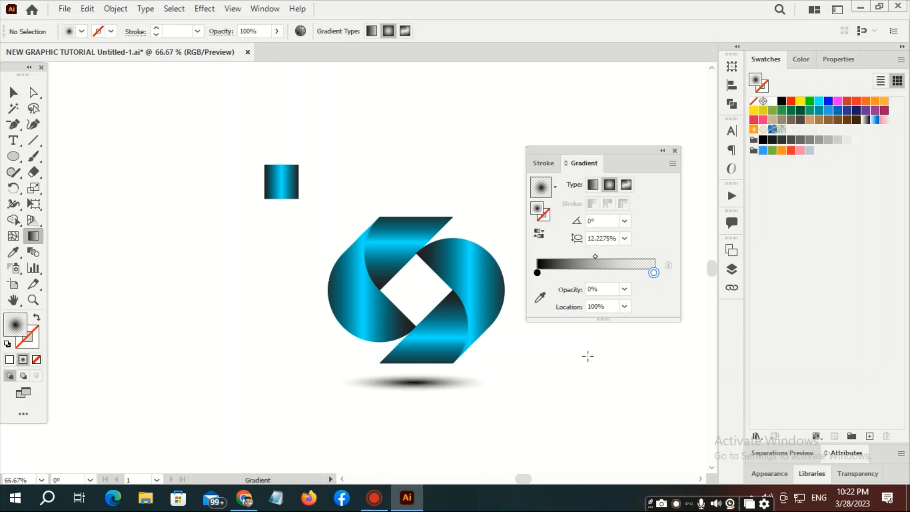
- Move the shadow ellipse slightly up and to the left, close beneath the logo's lower edge, and deselect it
{"action": "left_click", "coordinate": [427, 385]}
{"action": "key", "text": "v"}
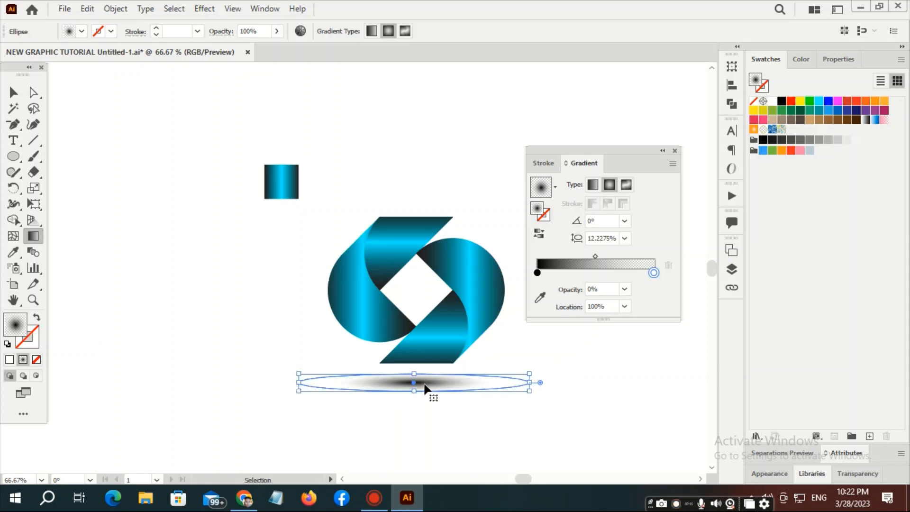
{"action": "left_click_drag", "start_coordinate": [419, 388], "coordinate": [412, 379]}
{"action": "left_click", "coordinate": [510, 398], "text": "ctrl"}
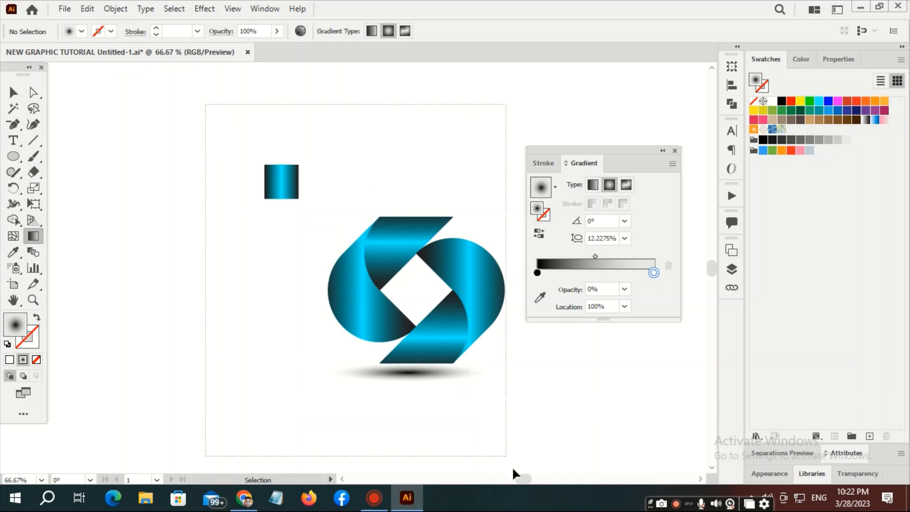
- Close the Gradient settings, clear any selection, and examine the whole logo with its shadow from further out
{"action": "scroll", "coordinate": [512, 466], "scroll_direction": "down", "scroll_amount": 3}
{"action": "key", "text": "ctrl+a"}
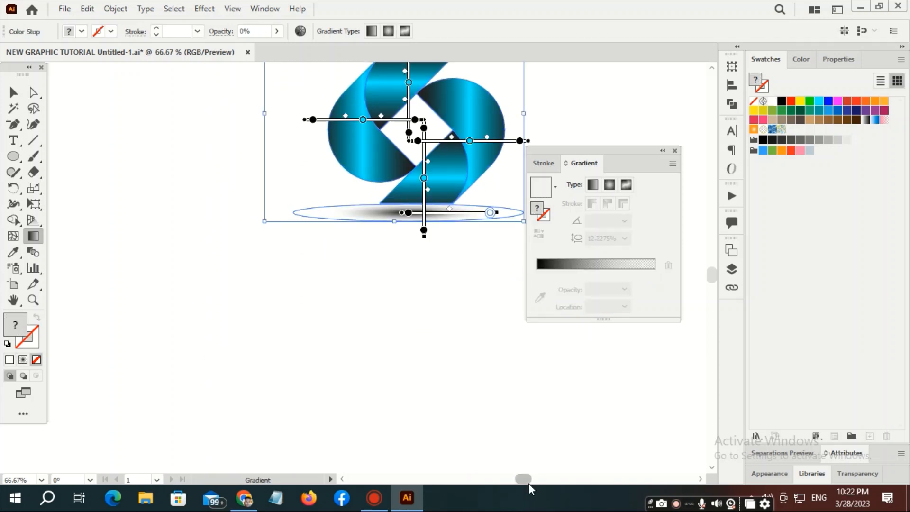
{"action": "scroll", "coordinate": [525, 453], "scroll_direction": "up", "scroll_amount": 3}
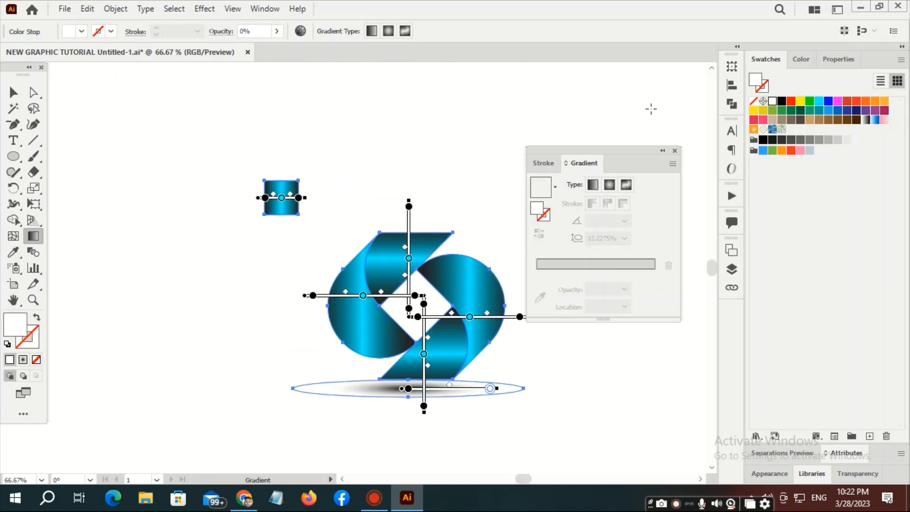
{"action": "left_click", "coordinate": [675, 151]}
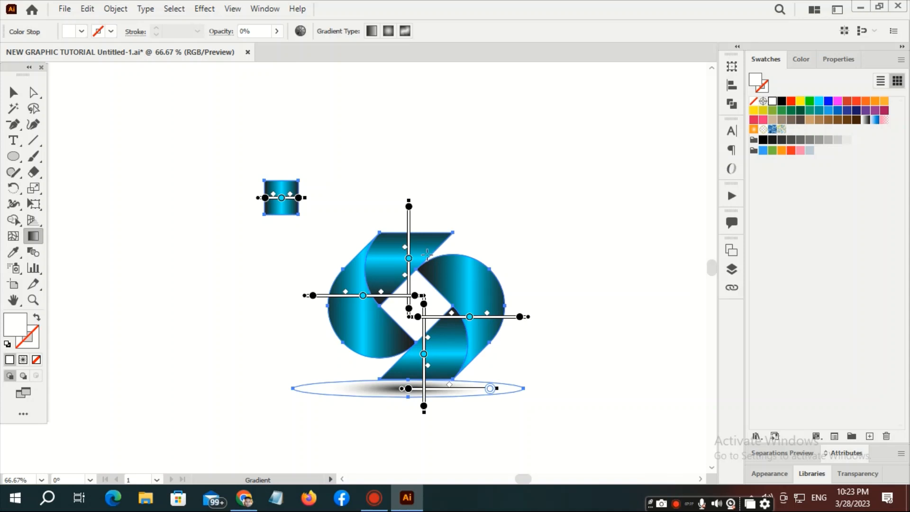
{"action": "key", "text": "v"}
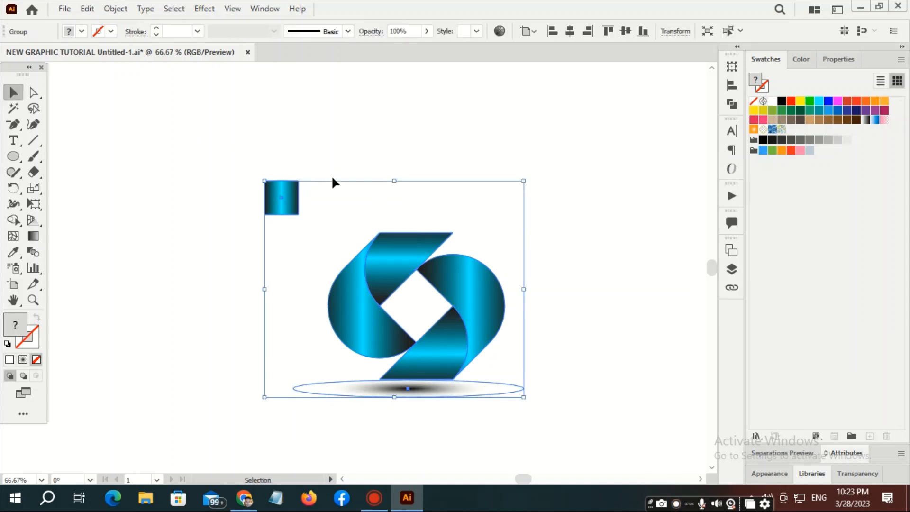
{"action": "left_click", "coordinate": [364, 212], "text": "ctrl"}
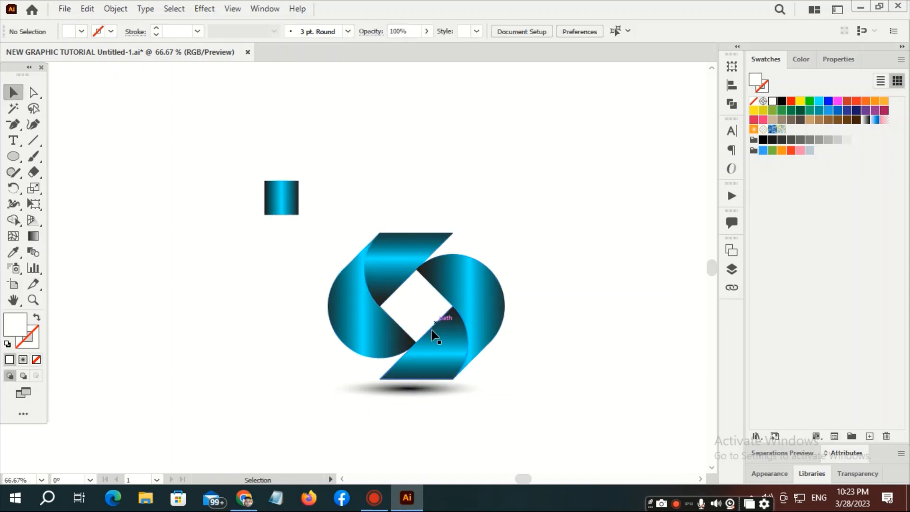
{"action": "key", "text": "z"}
{"action": "left_click_drag", "start_coordinate": [423, 322], "coordinate": [425, 319]}
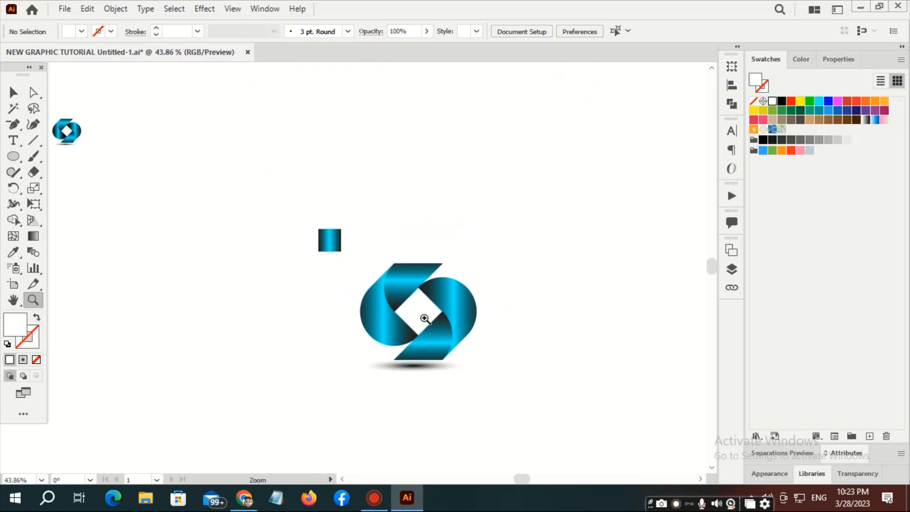
{"action": "key", "text": "ctrl+0"}
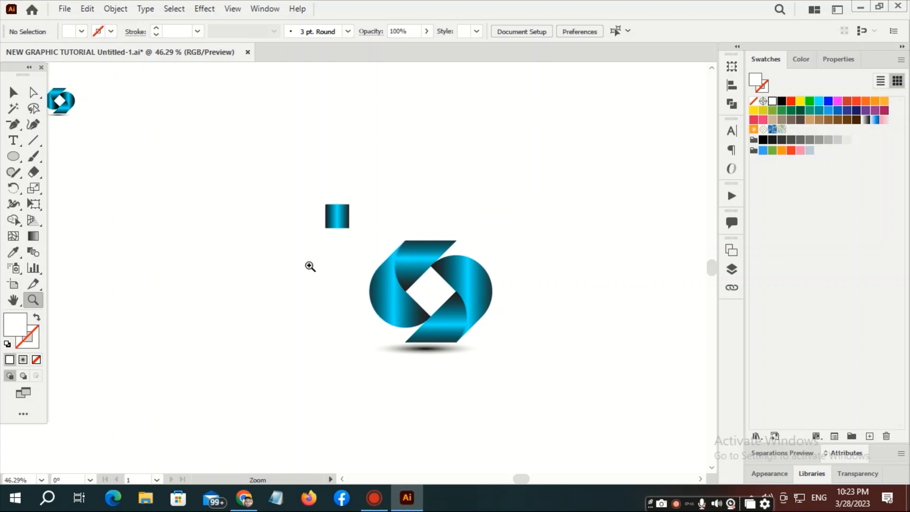